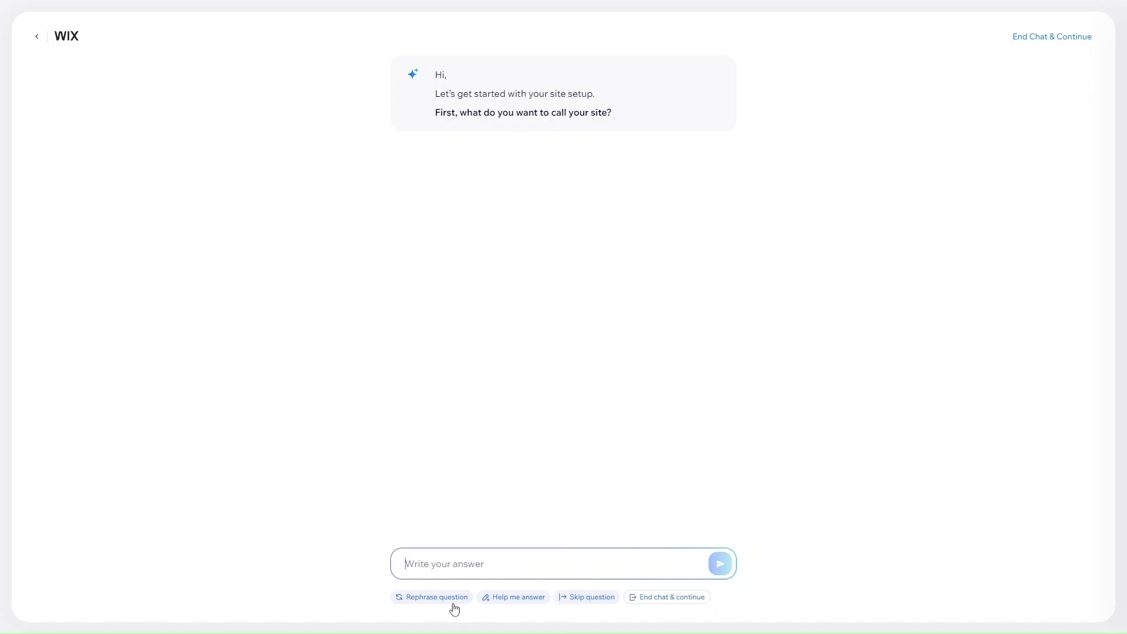
Step: Request answer suggestions for the site name question and name the site "Healthy Minds"
click(529, 606)
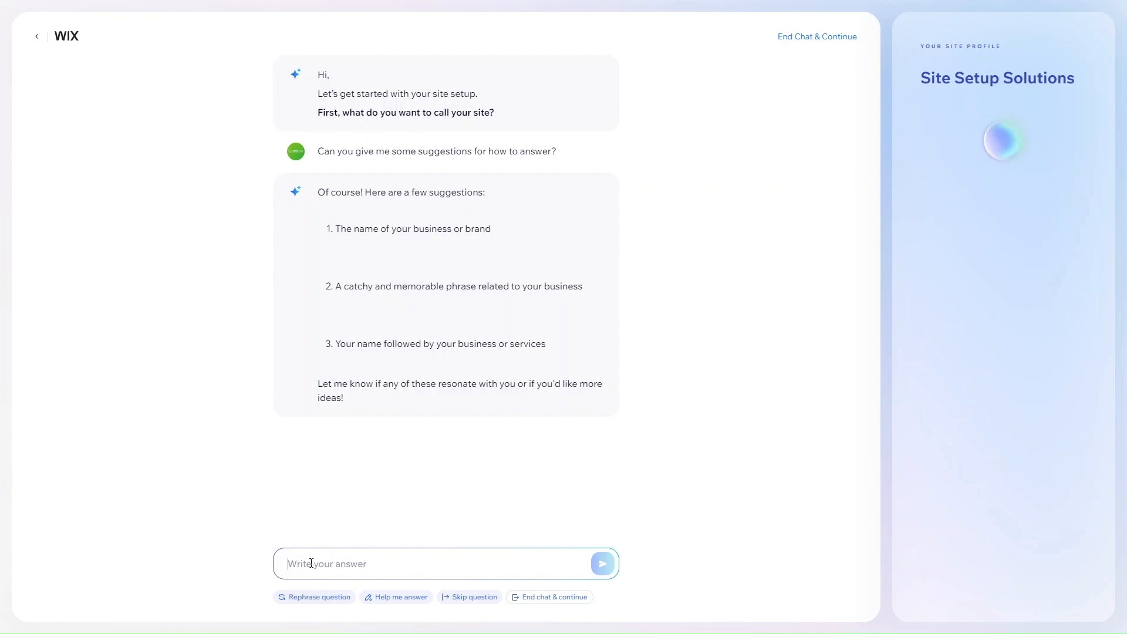
text(Healthy M)
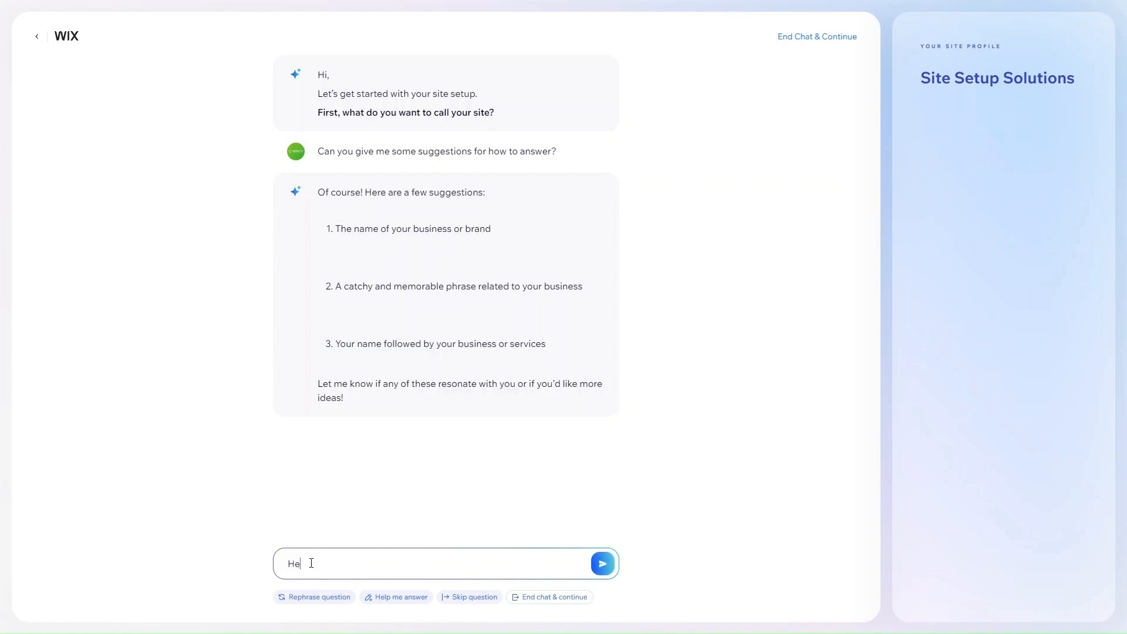
text(inds)
click(609, 572)
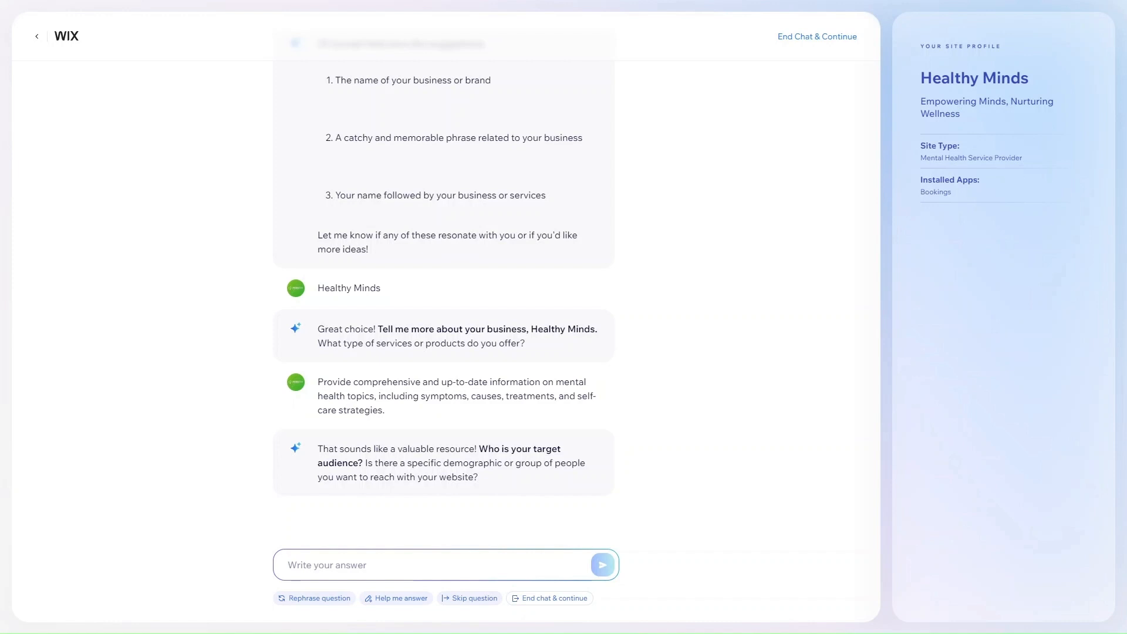
Step: Answer the target audience question in the site setup chat with "young adults"
text(yo)
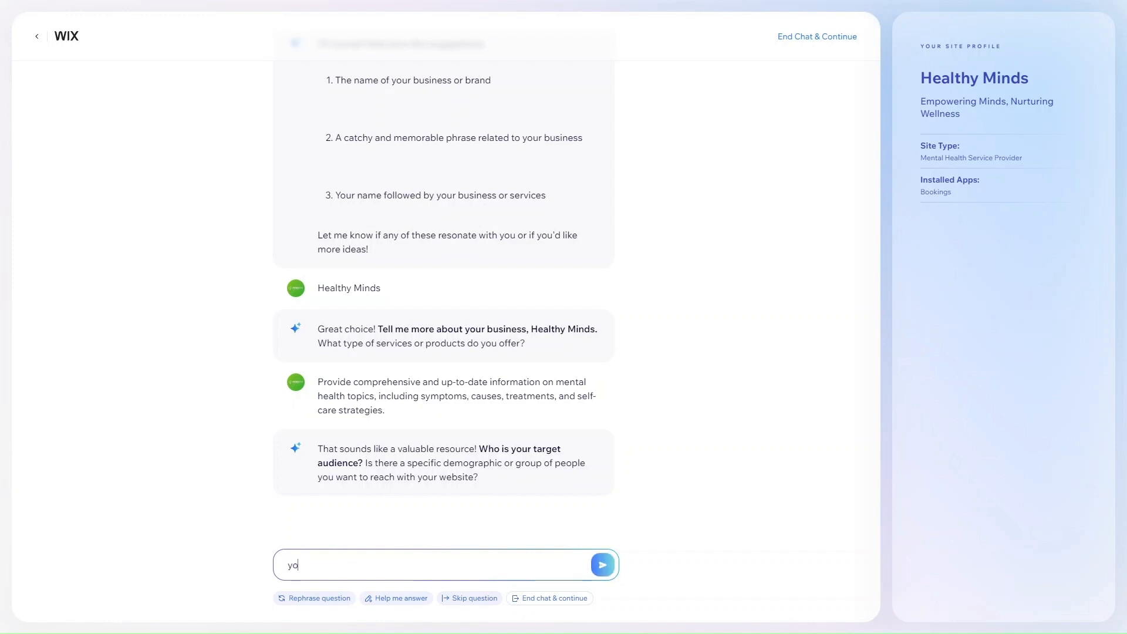
text(ung adult)
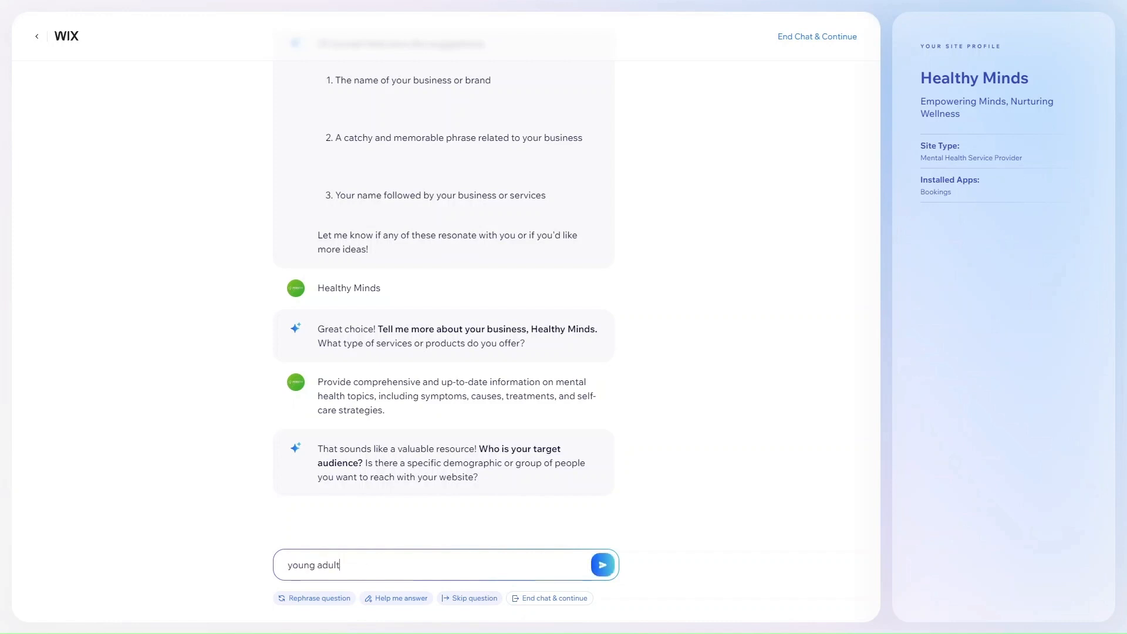
text(s)
key(Return)
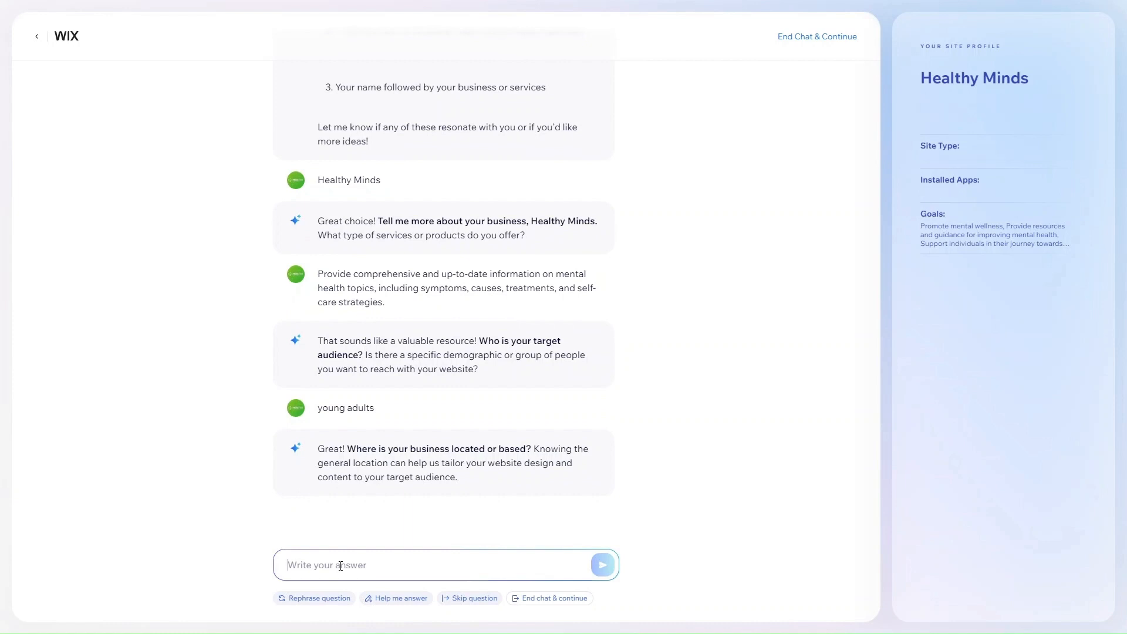
Step: Answer the business location question in the setup chat with "Belfast, Northern Ireland"
text(B)
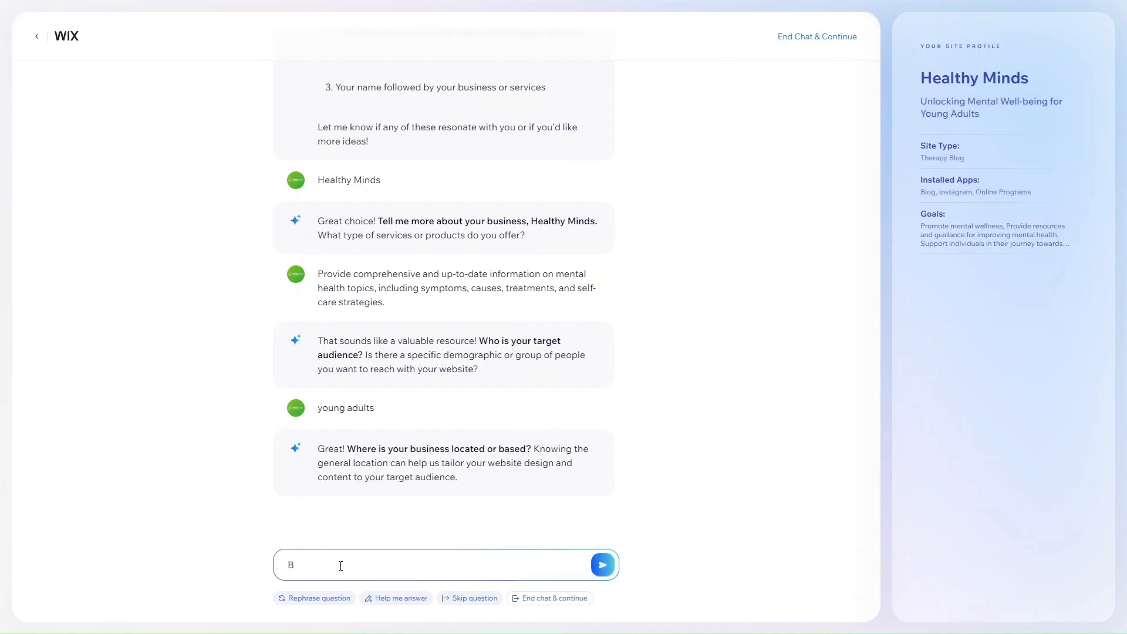
text(elfast, Northern O)
key(BackSpace)
text(Ireland)
key(Return)
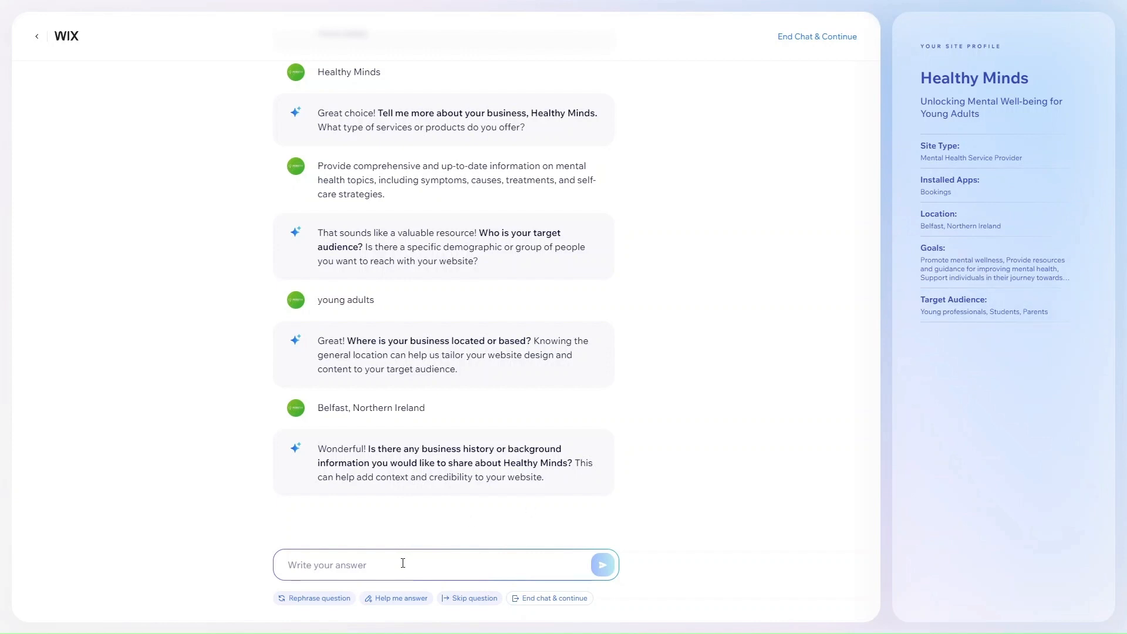
Step: Skip the business history question and answer the selling point question with "Offer personalized recommendations for self-care strategies, therapy modalities, and support resources."
click(460, 598)
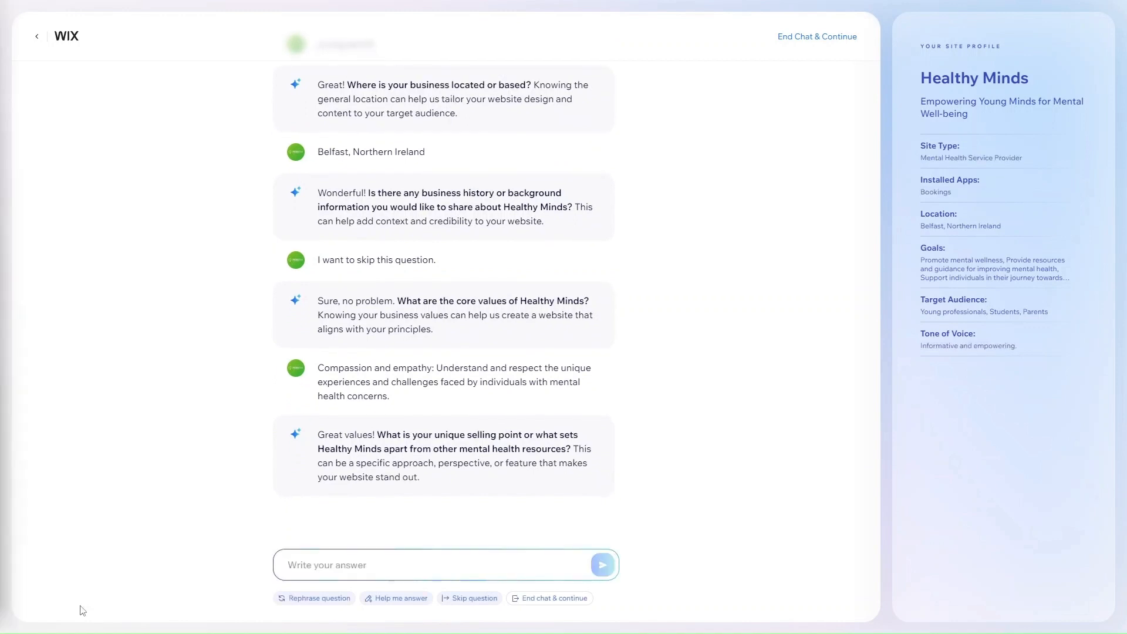
text(Offer personalized recommendations for self-care strategies, therapy modalities, and support resources.)
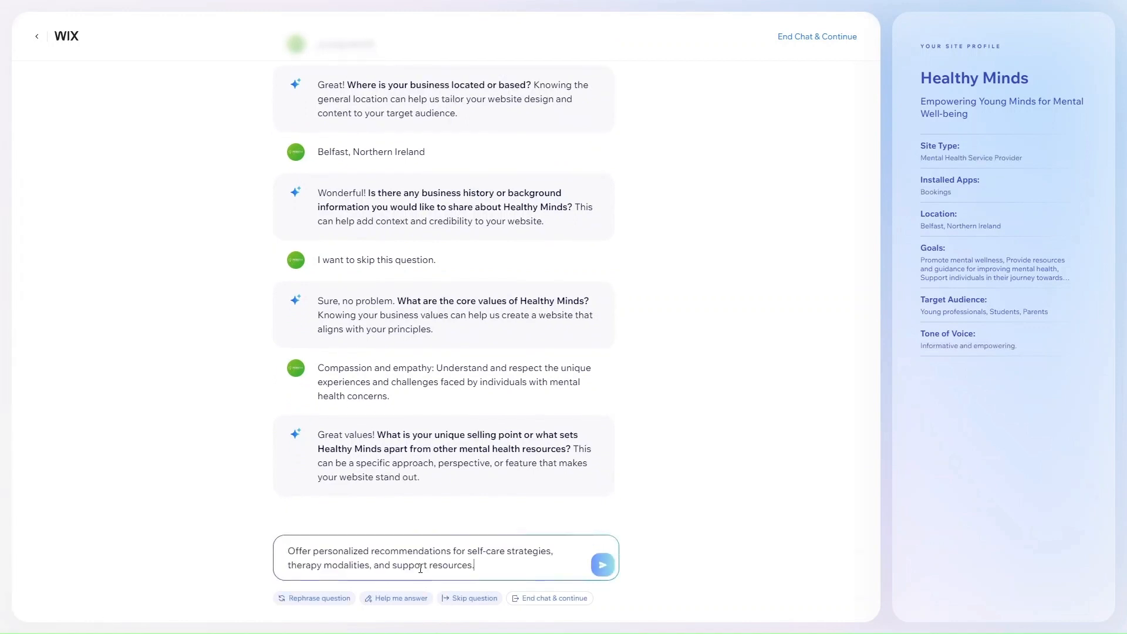
click(602, 565)
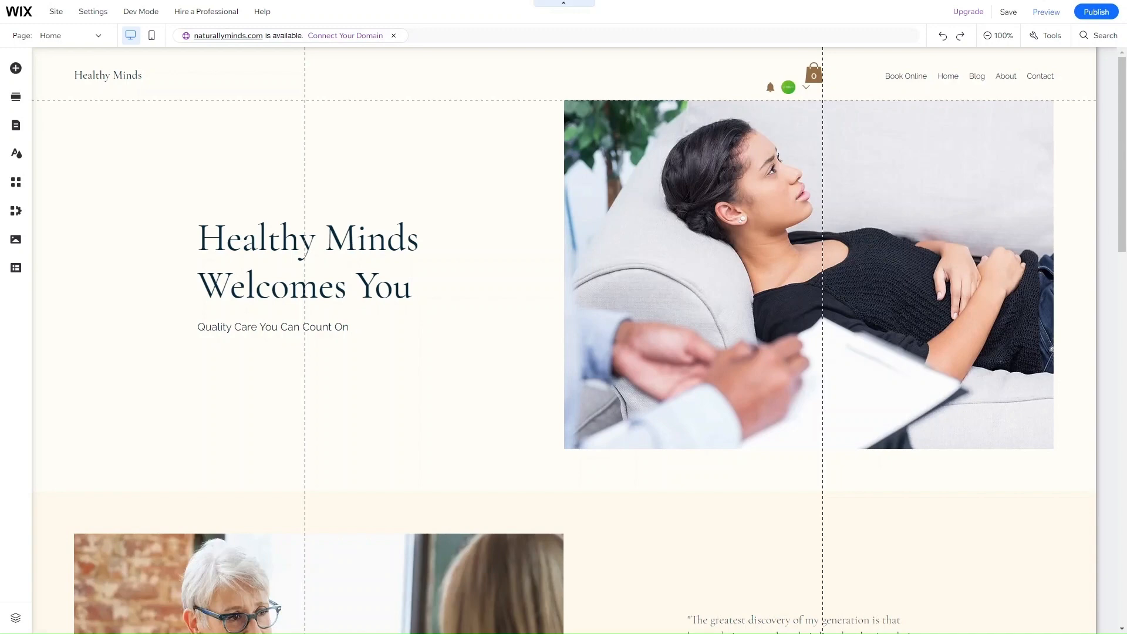
Step: Look over the generated Home page from the welcome header down to the footer
scroll(748, 270, down, 10)
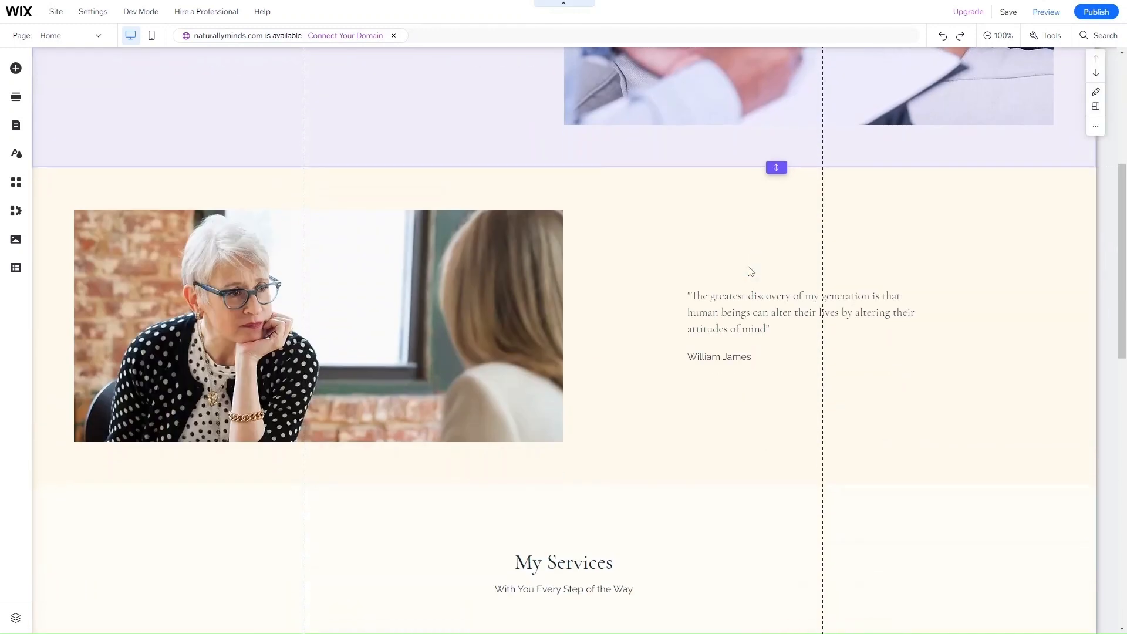
scroll(750, 271, down, 3)
scroll(750, 271, down, 4)
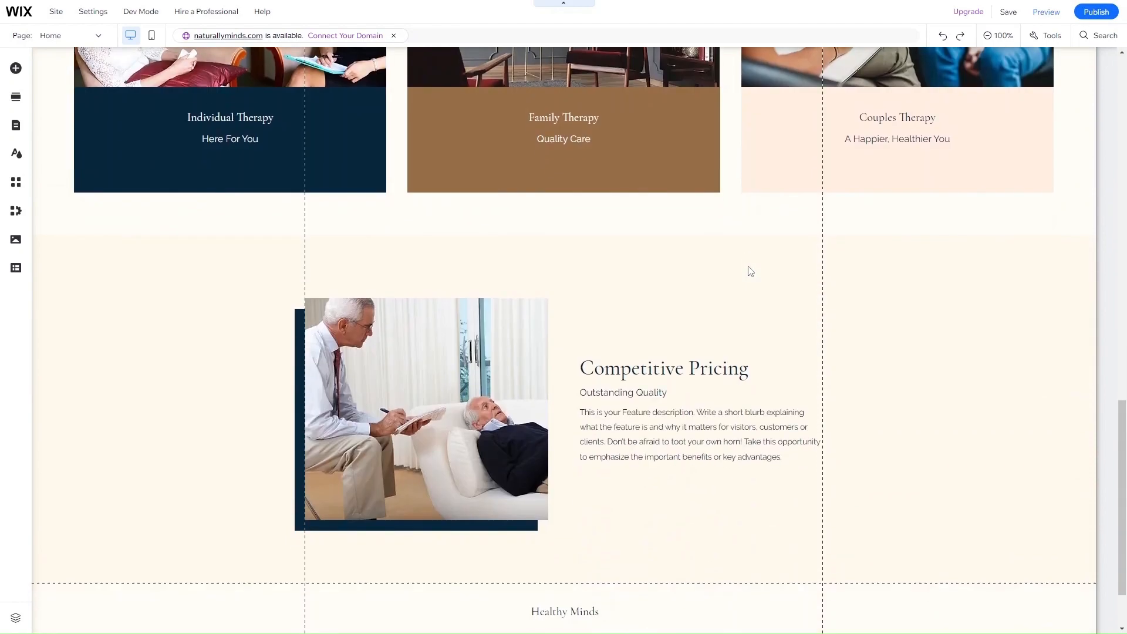
scroll(750, 272, down, 1)
scroll(750, 271, up, 18)
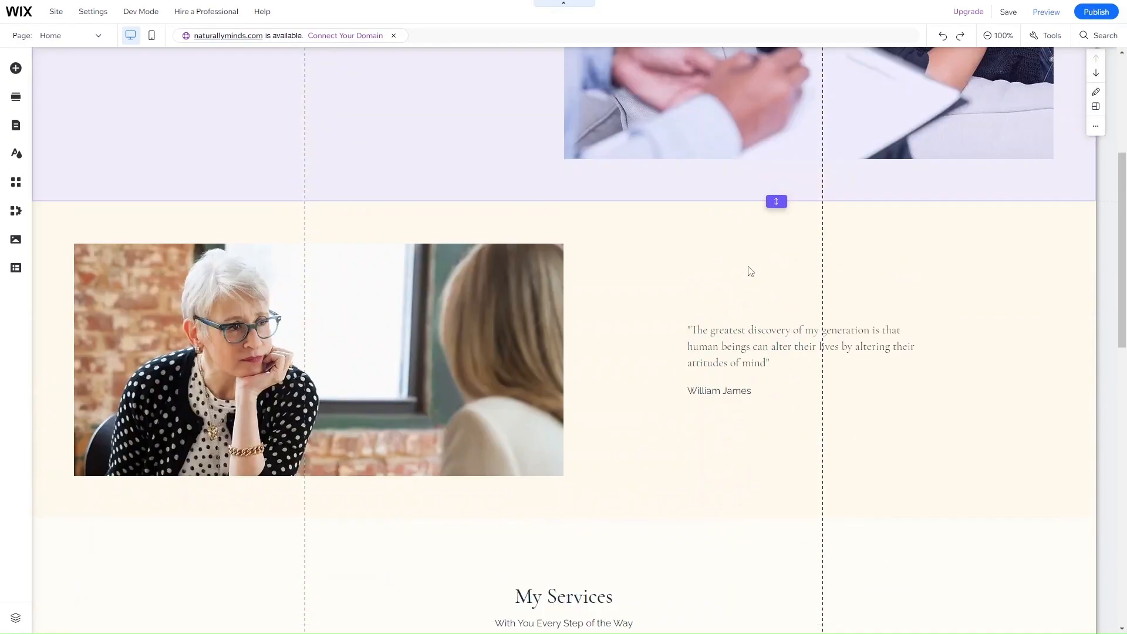
scroll(748, 270, down, 15)
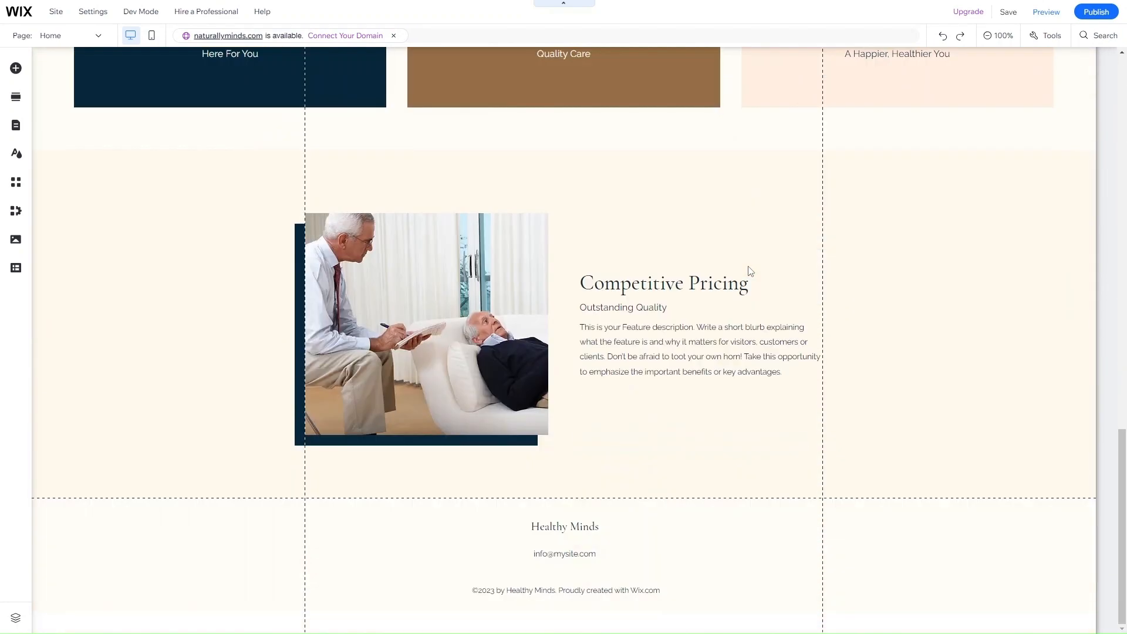
scroll(751, 271, up, 19)
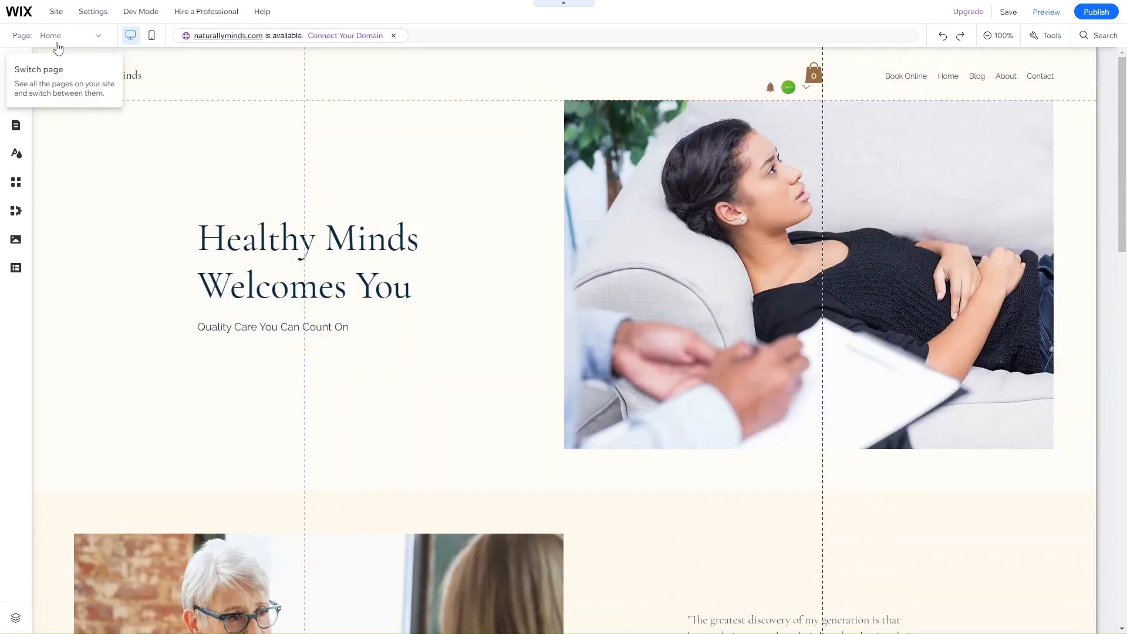
Step: View the site's Search Results page in the editor and return to the Home page
click(55, 40)
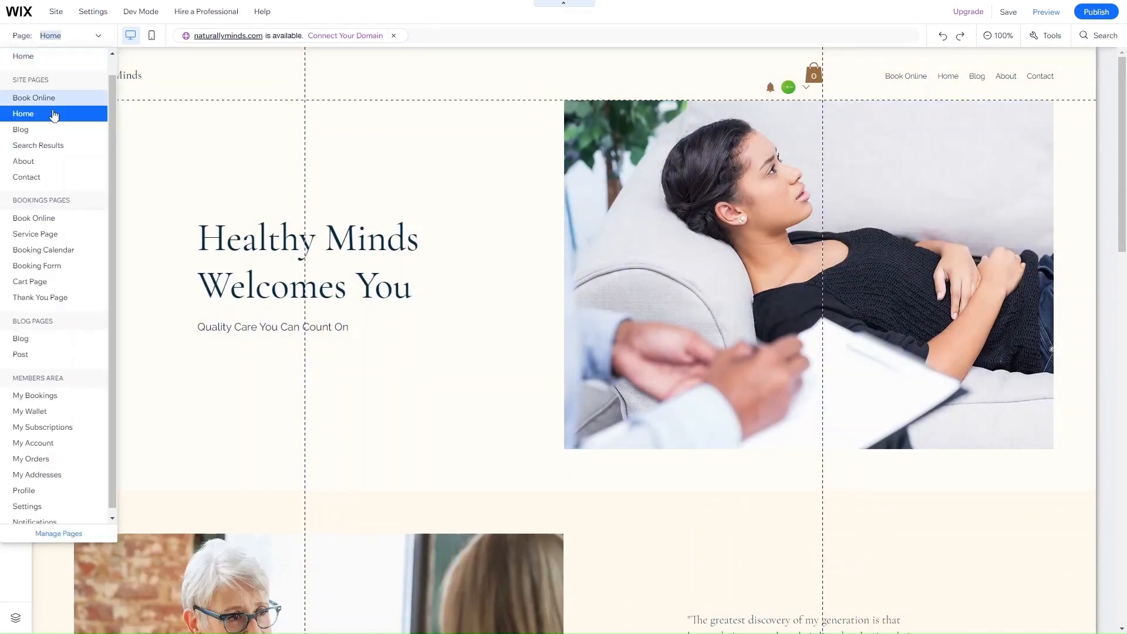
click(47, 149)
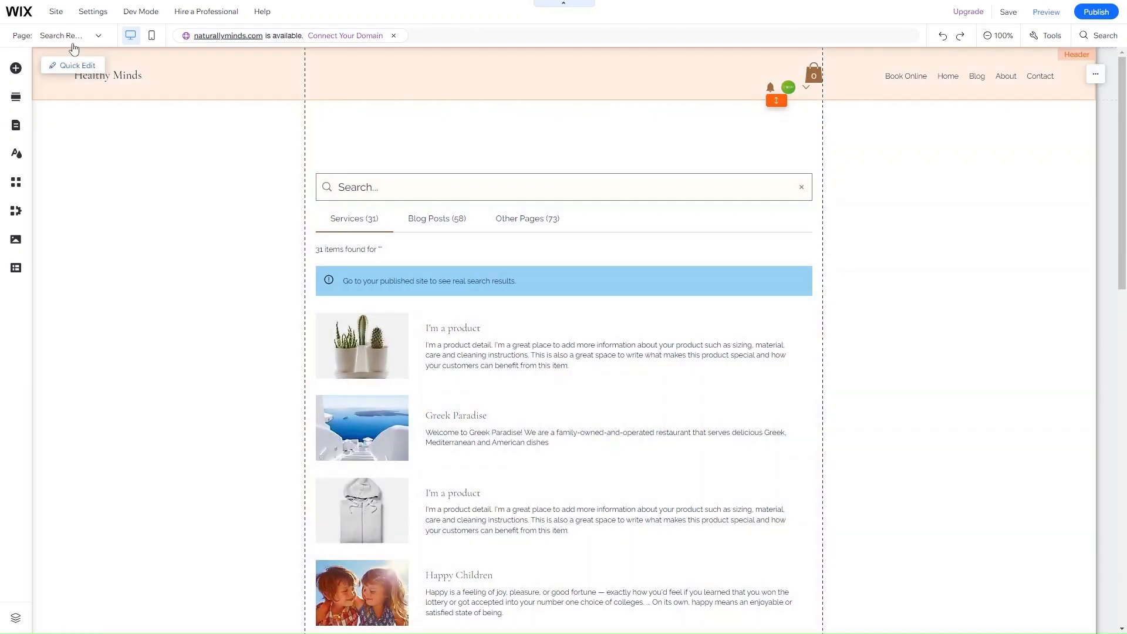
click(71, 44)
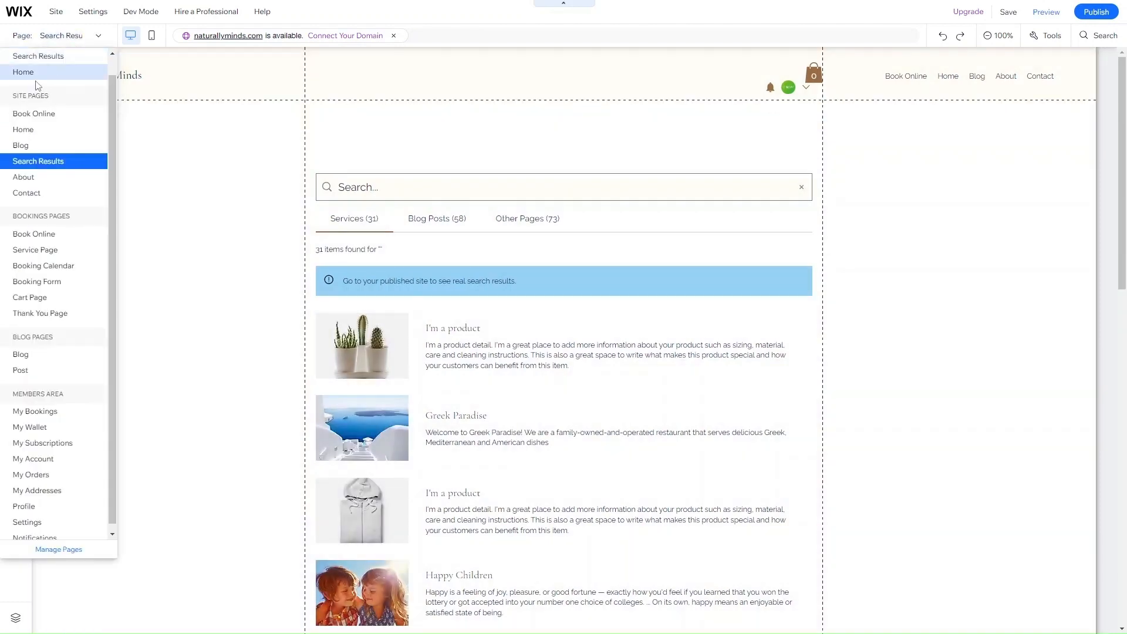
click(17, 72)
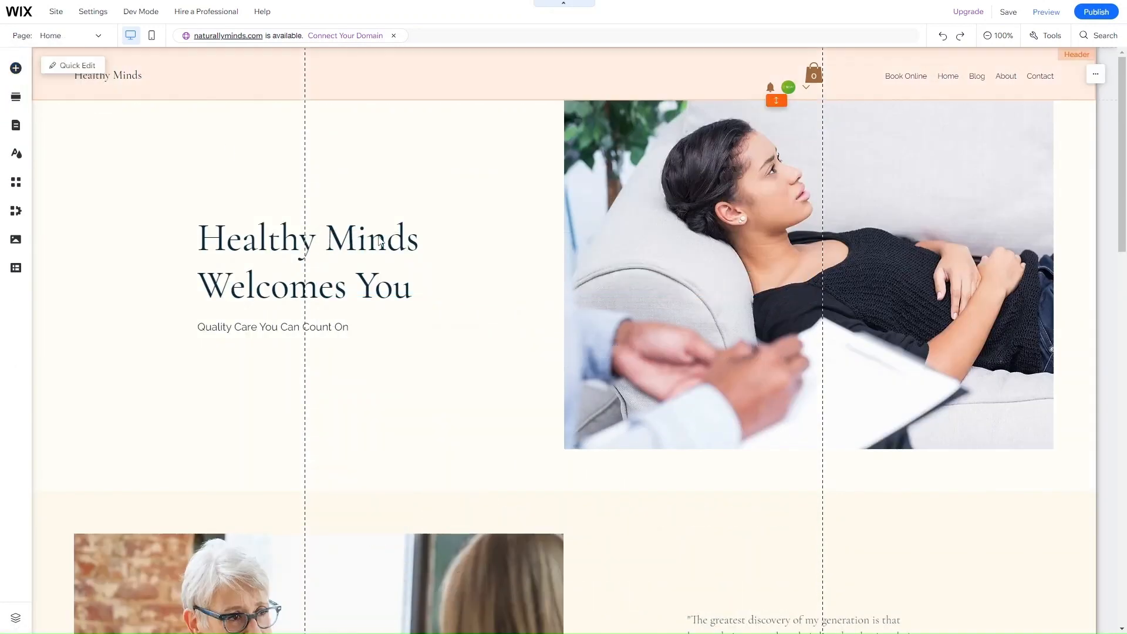
Step: Start adding a new section on the Home page between the quote section and the My Services section
scroll(378, 236, down, 8)
scroll(379, 240, down, 2)
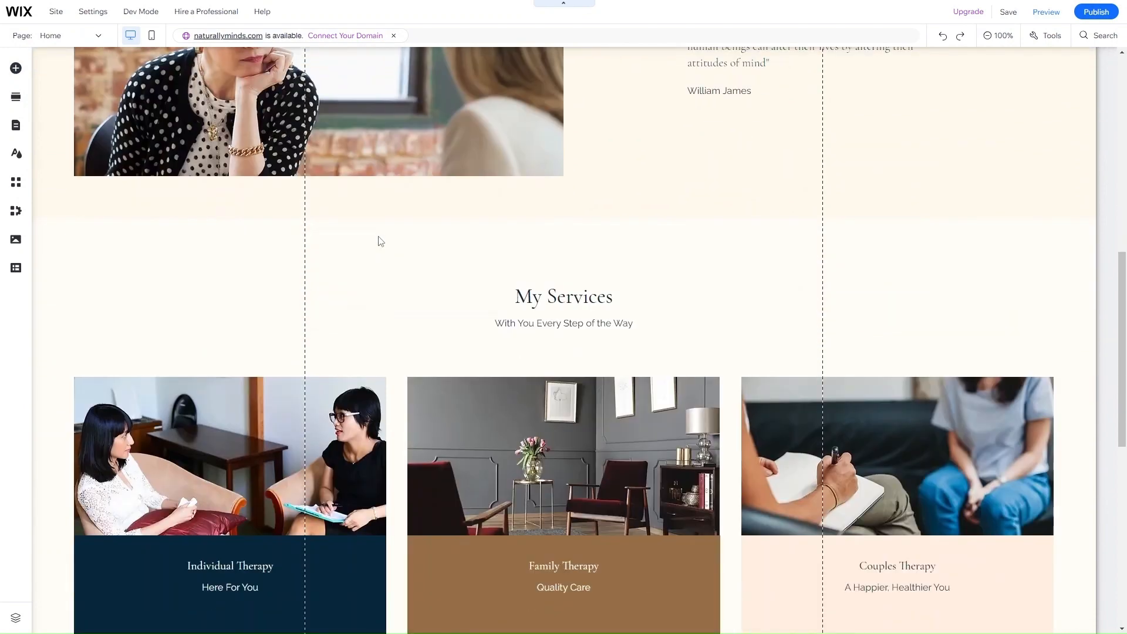
scroll(599, 254, up, 4)
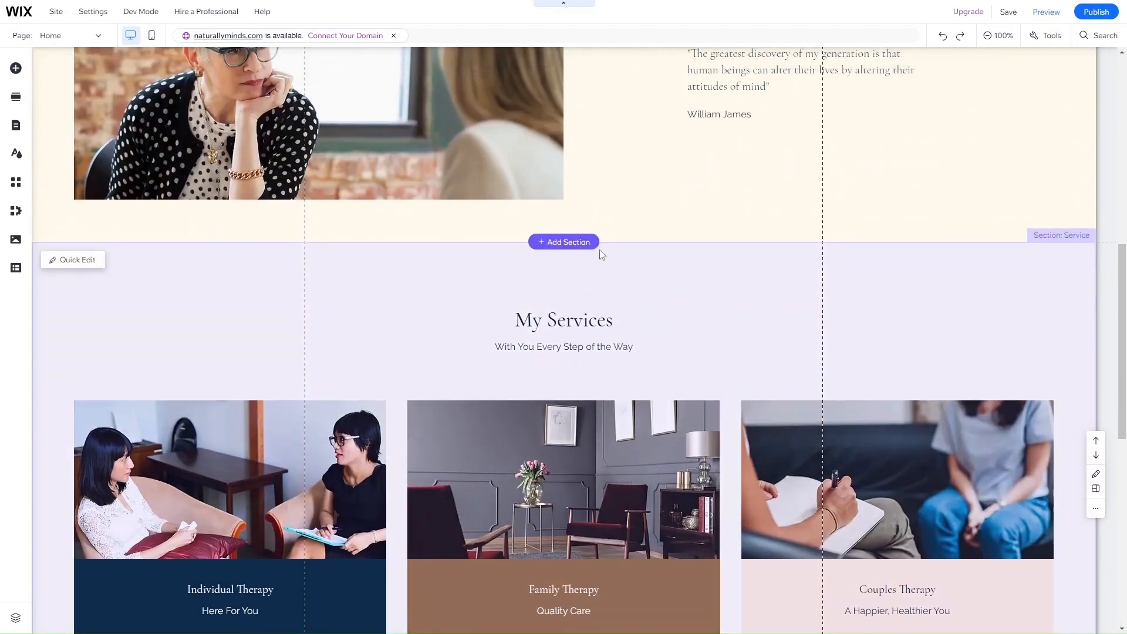
scroll(602, 254, down, 1)
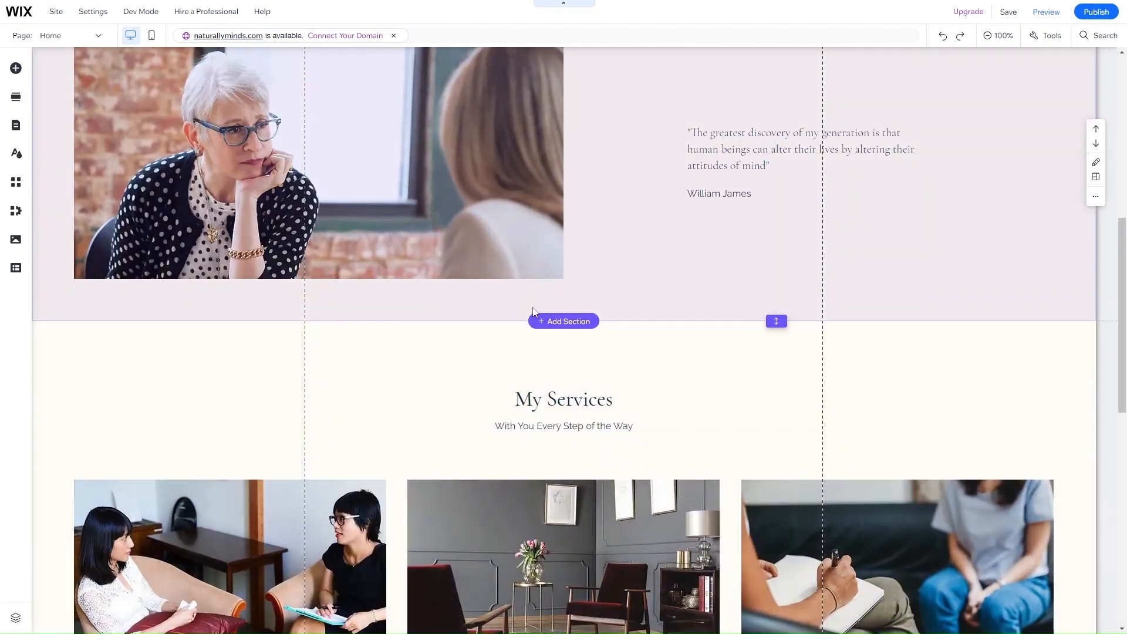
click(550, 322)
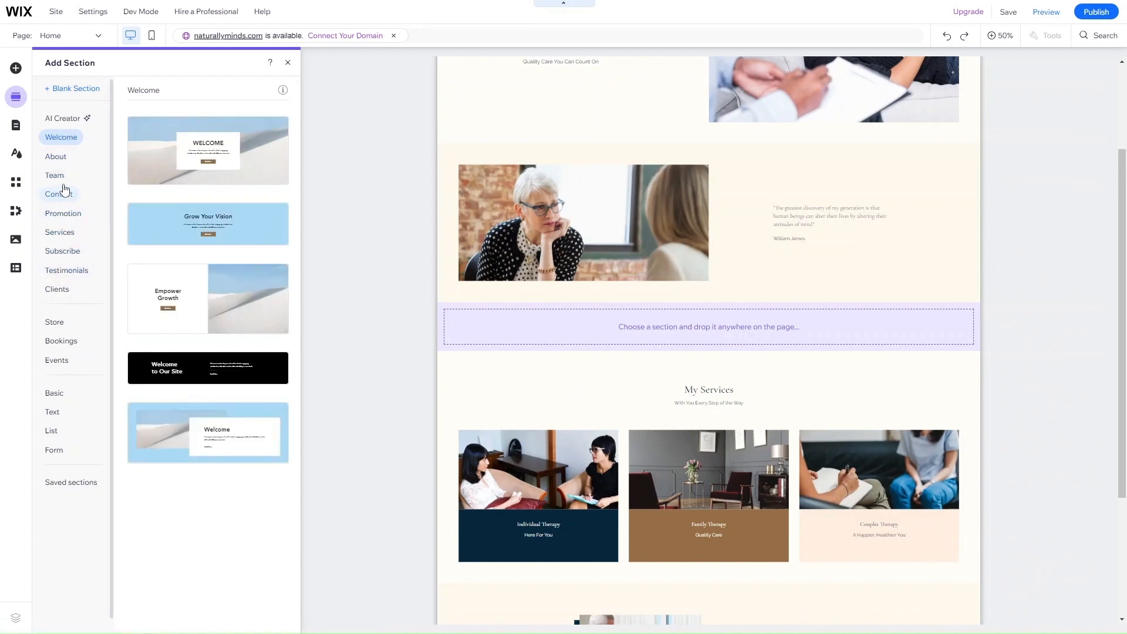
Step: Browse the ready-made section designs for About, Team and Contact
click(58, 157)
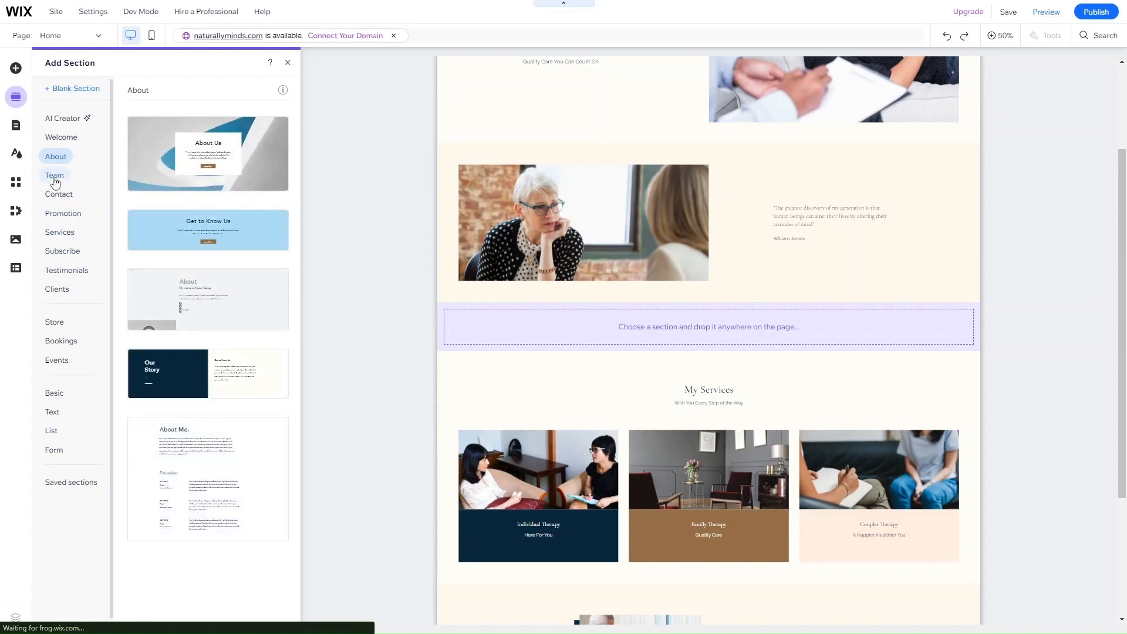
click(54, 176)
click(54, 197)
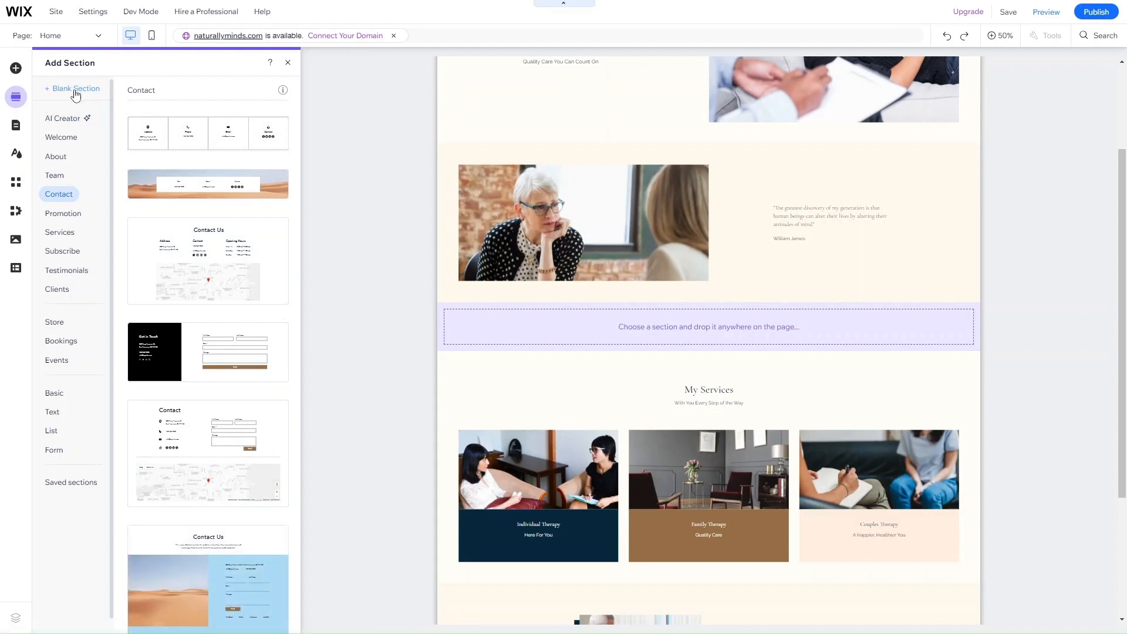
Step: Switch to the AI Creator for the new section and set the section type to Team
click(75, 121)
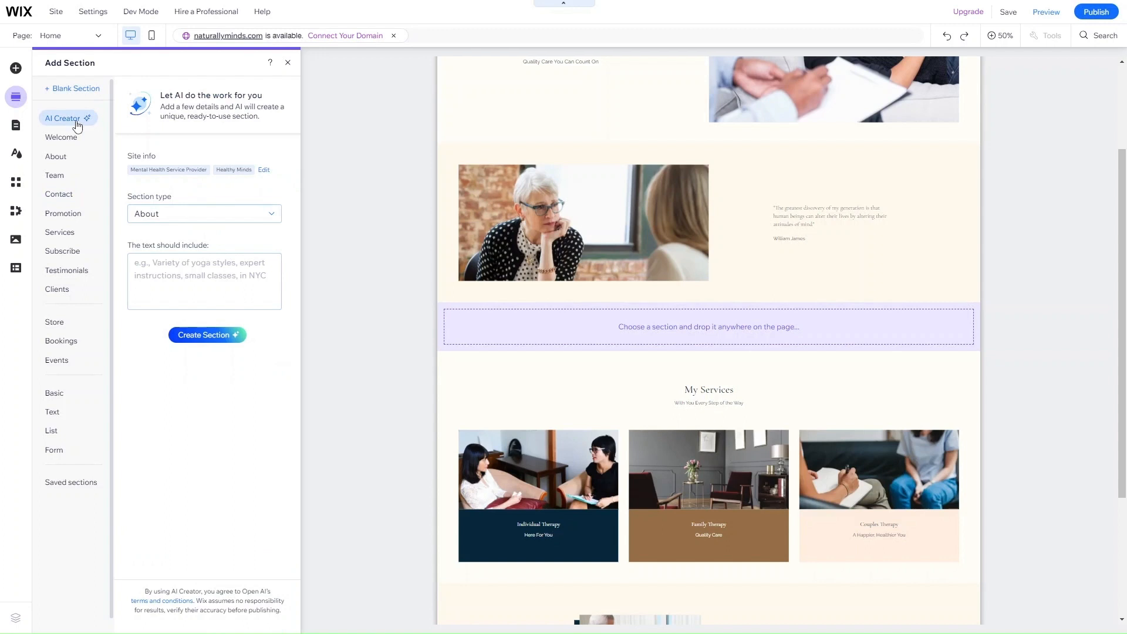
click(182, 215)
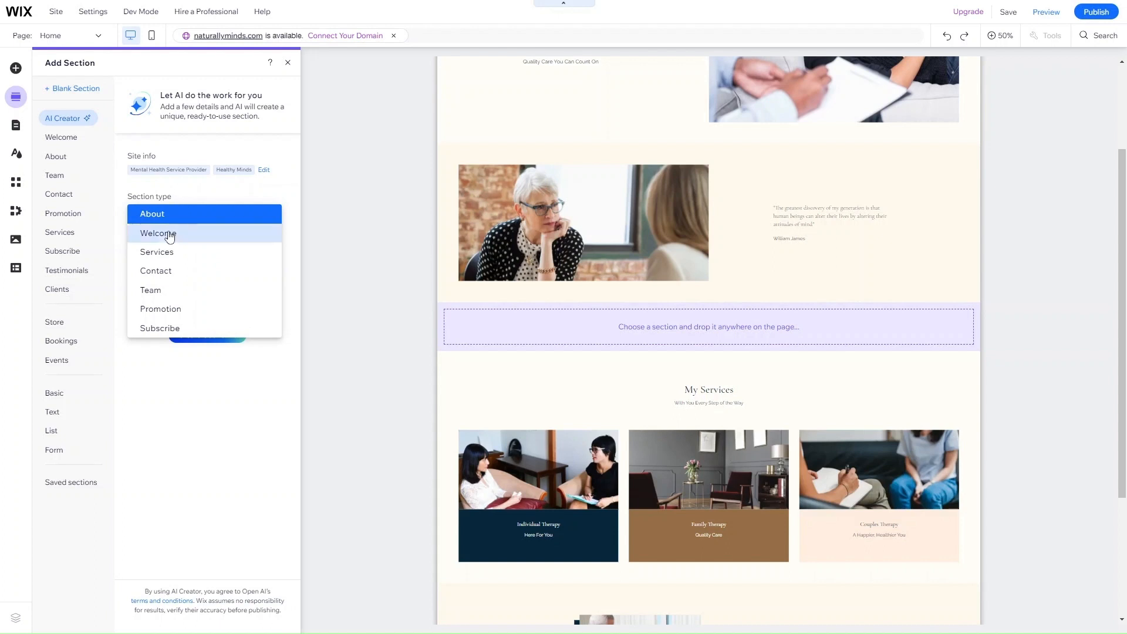
click(191, 192)
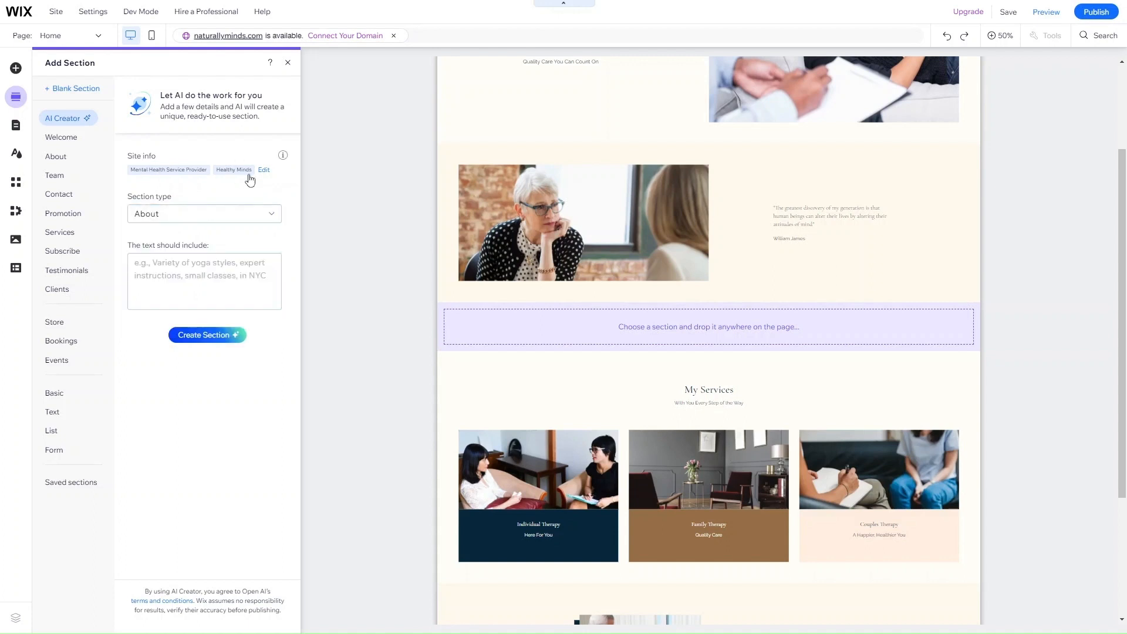
click(179, 215)
click(210, 290)
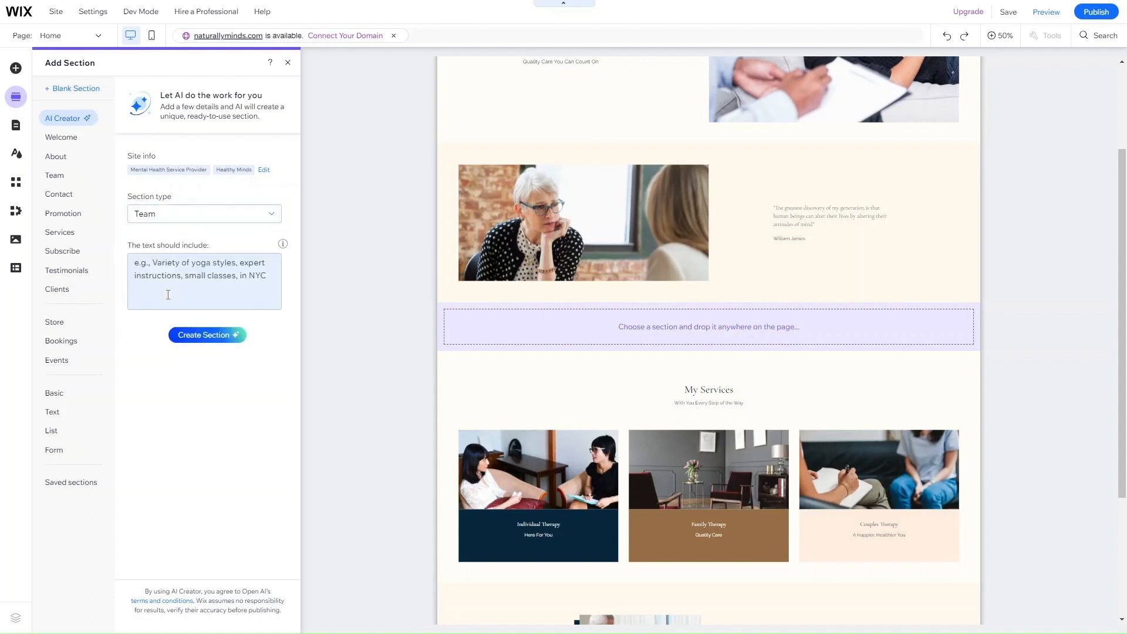
Step: Generate AI team sections with text asking for an introduction to 3 members, and add the design with six photo cards to the page
click(176, 282)
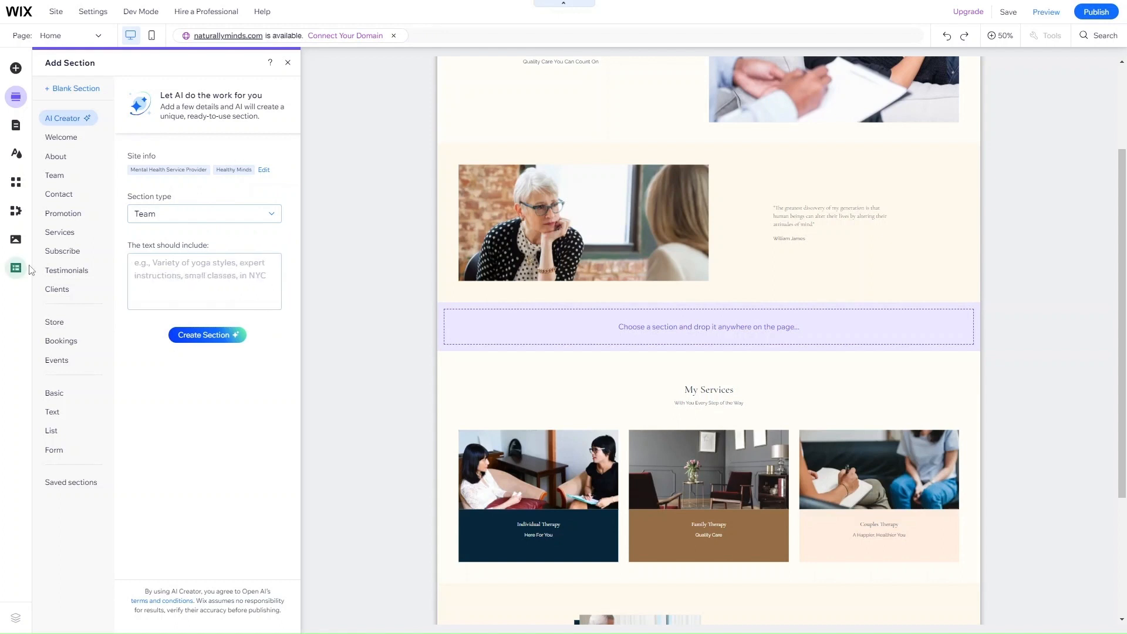
text(introd)
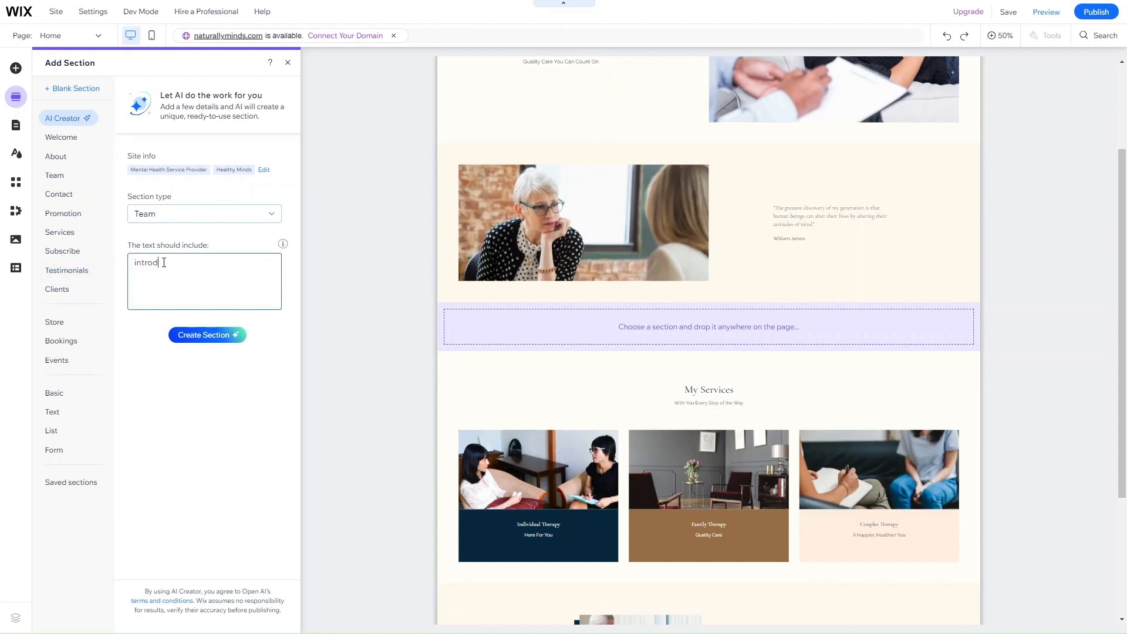
text(uction to 3 memeb)
click(211, 335)
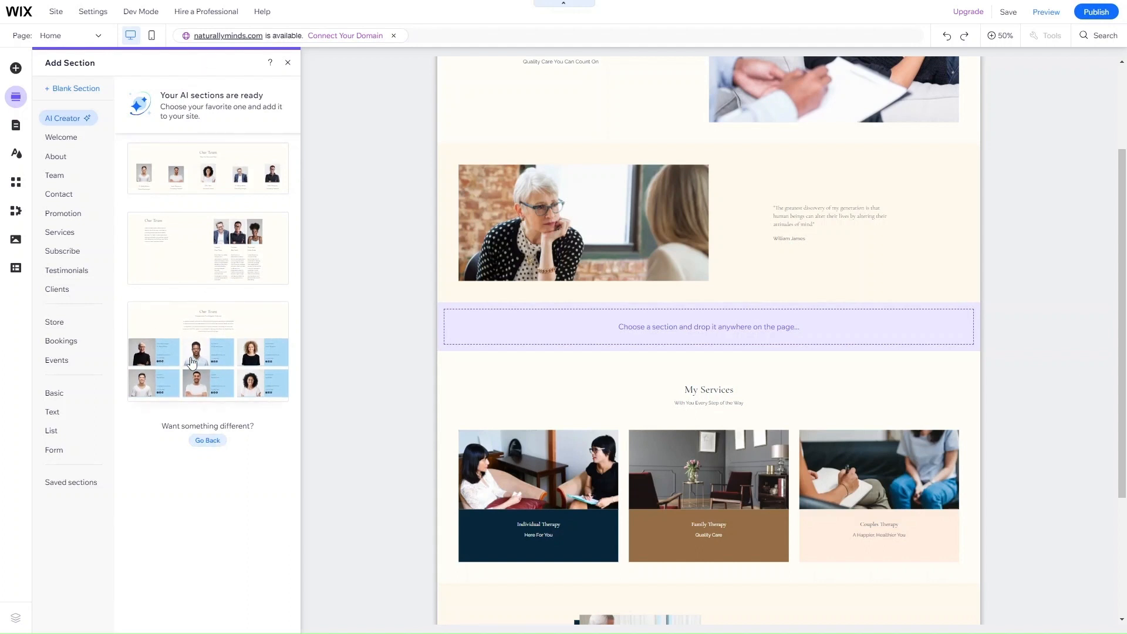
click(192, 360)
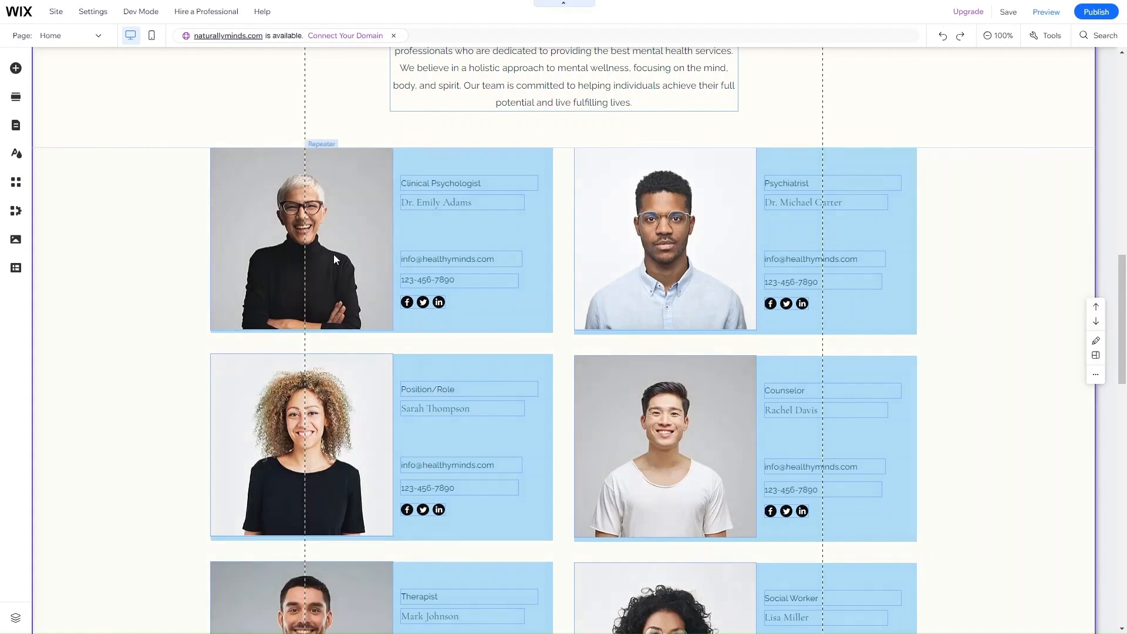
scroll(480, 410, up, 15)
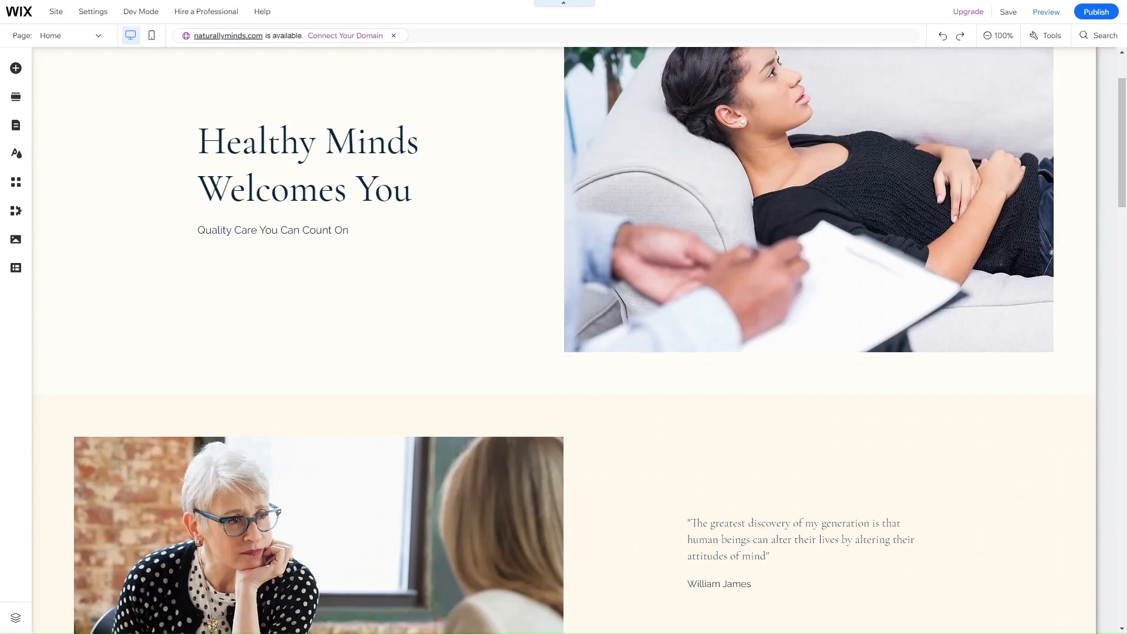
Step: Open the text settings of the quote in the Quote section above Our Team
scroll(512, 258, down, 2)
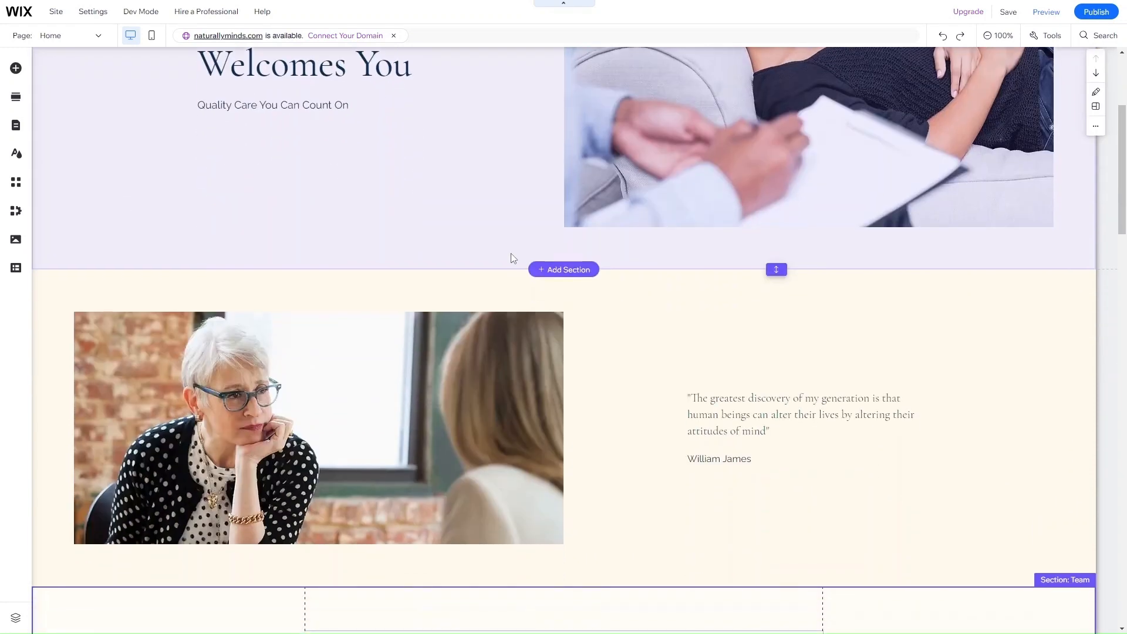
scroll(469, 293, down, 3)
scroll(435, 321, down, 3)
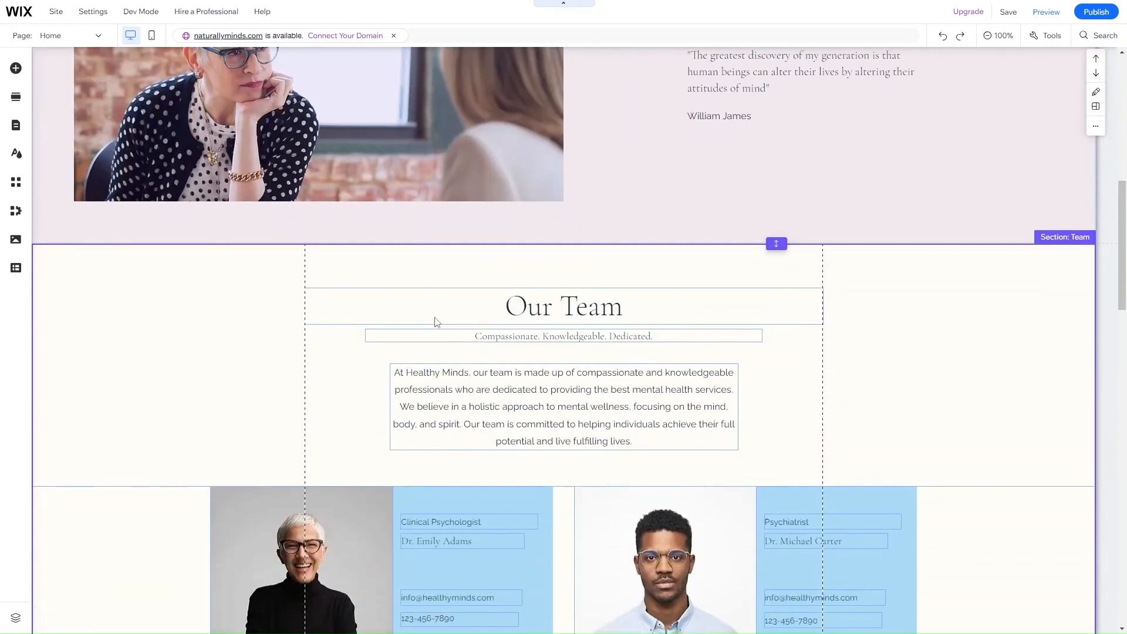
scroll(435, 322, up, 4)
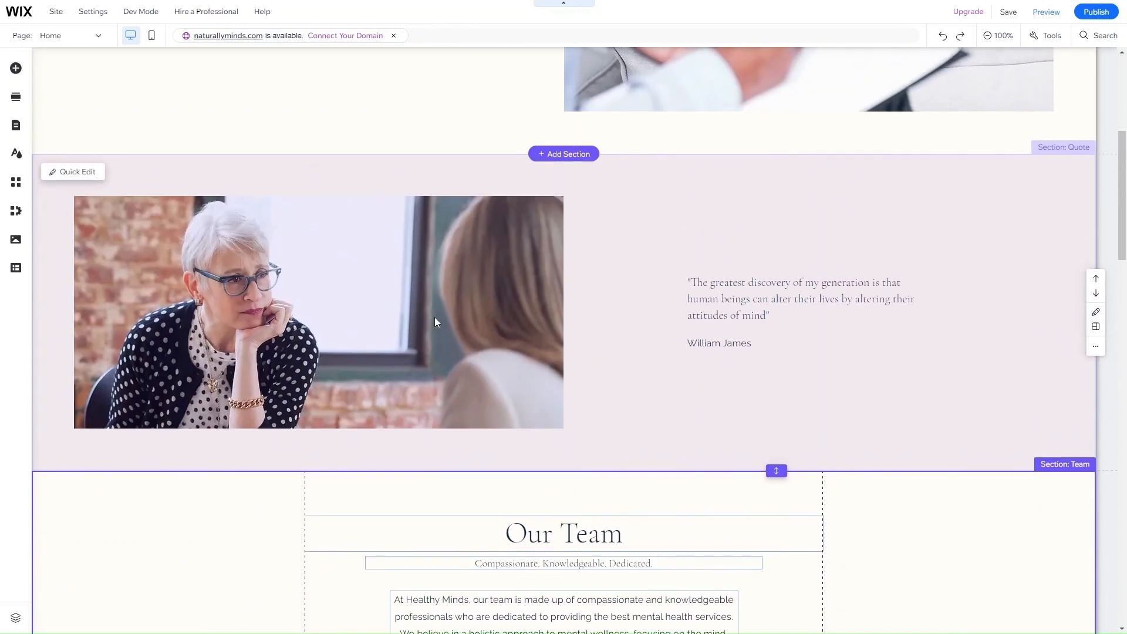
click(721, 306)
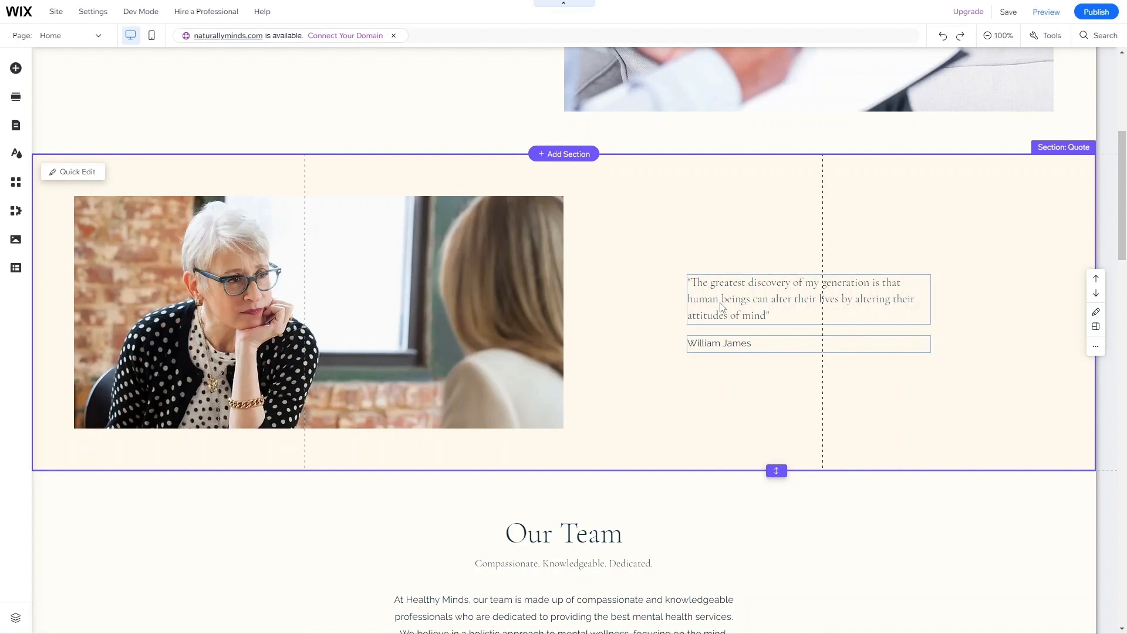
click(721, 307)
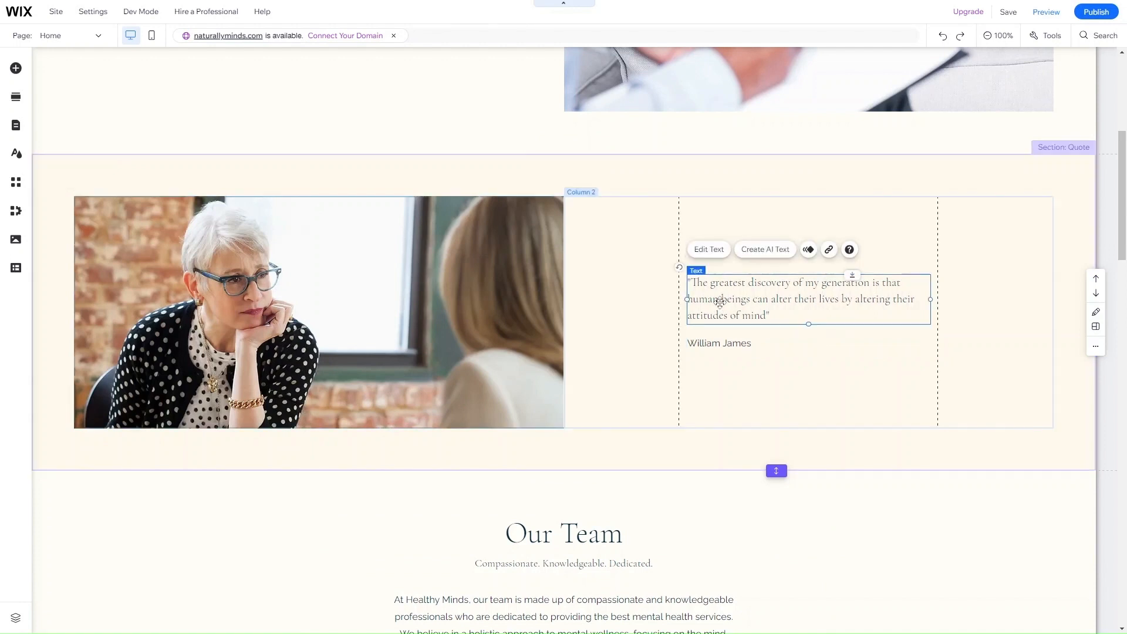
click(711, 250)
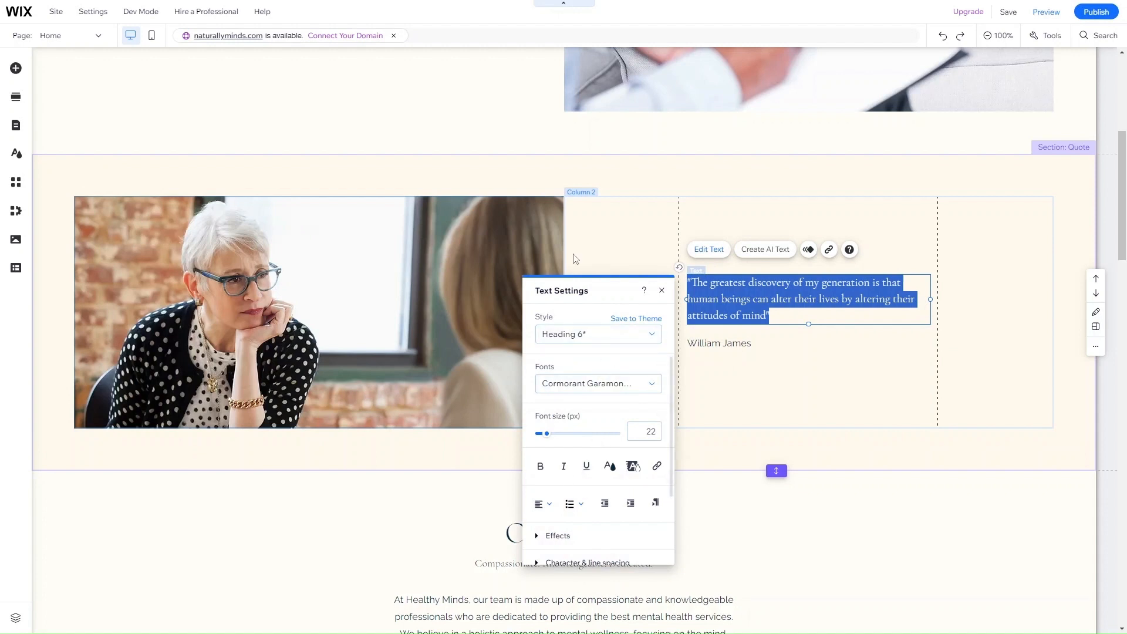
click(609, 257)
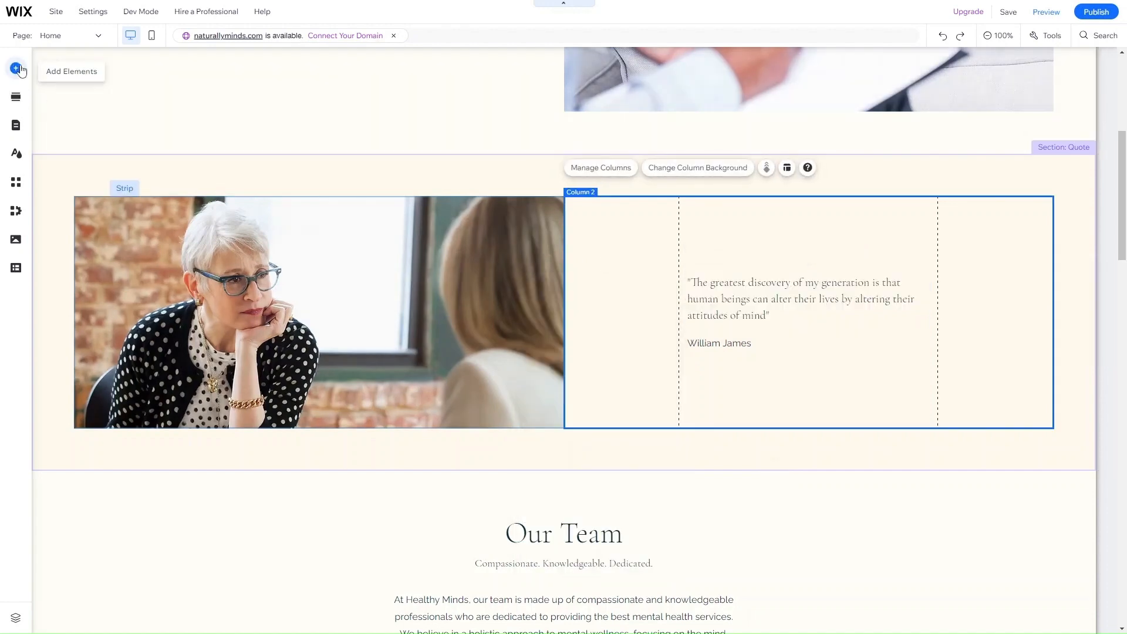
Step: Add a themed button under the author's name in the Quote section
click(16, 69)
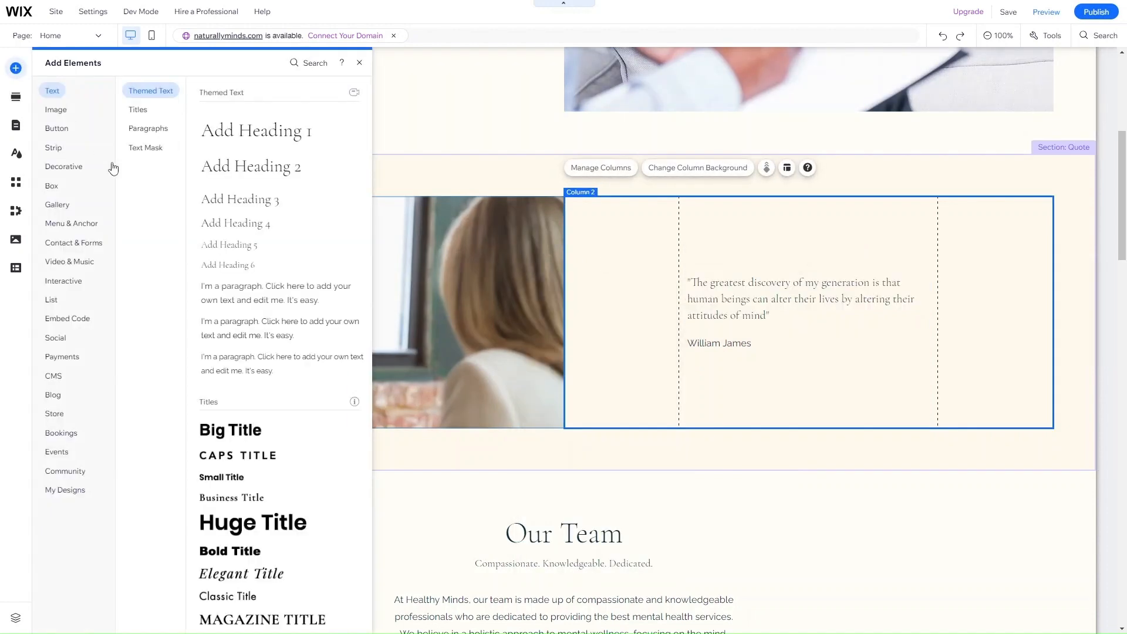
click(57, 451)
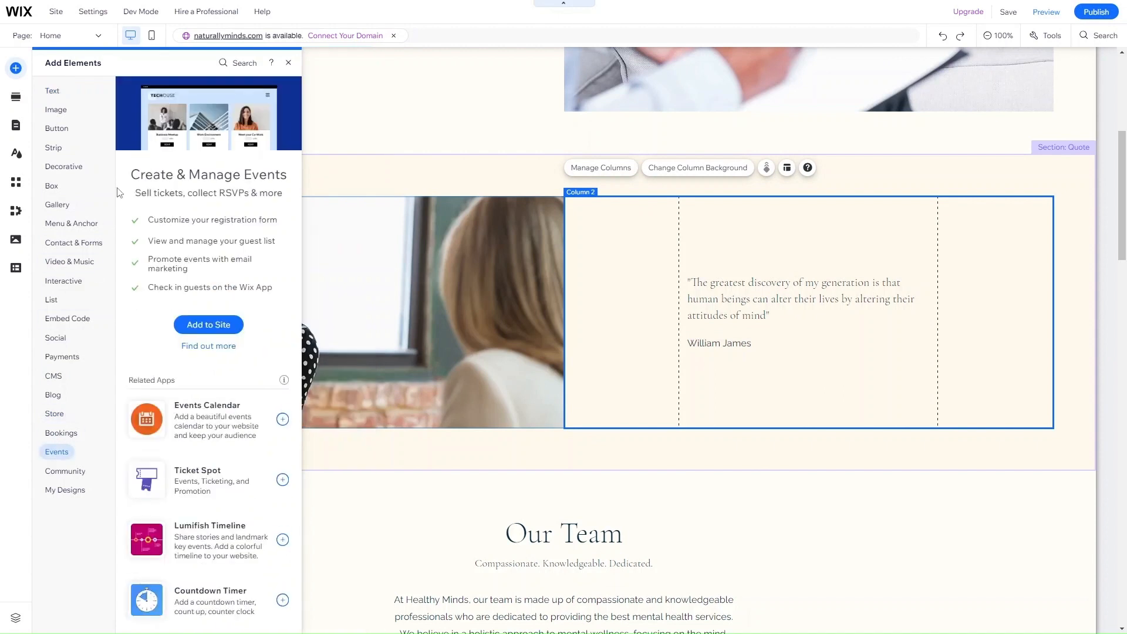
click(52, 91)
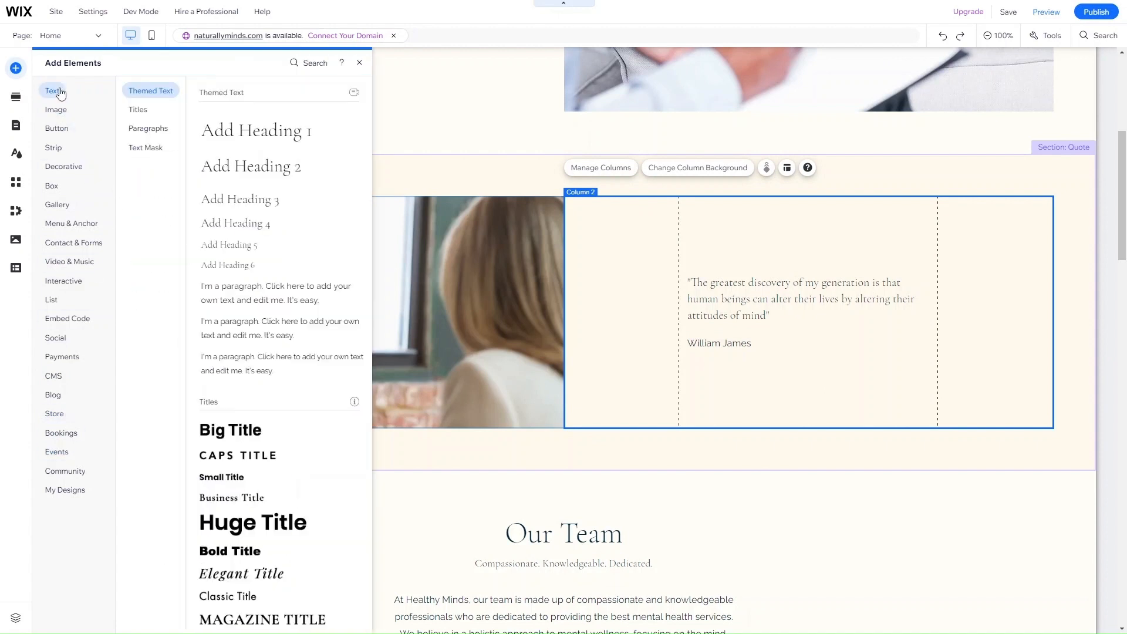
click(54, 130)
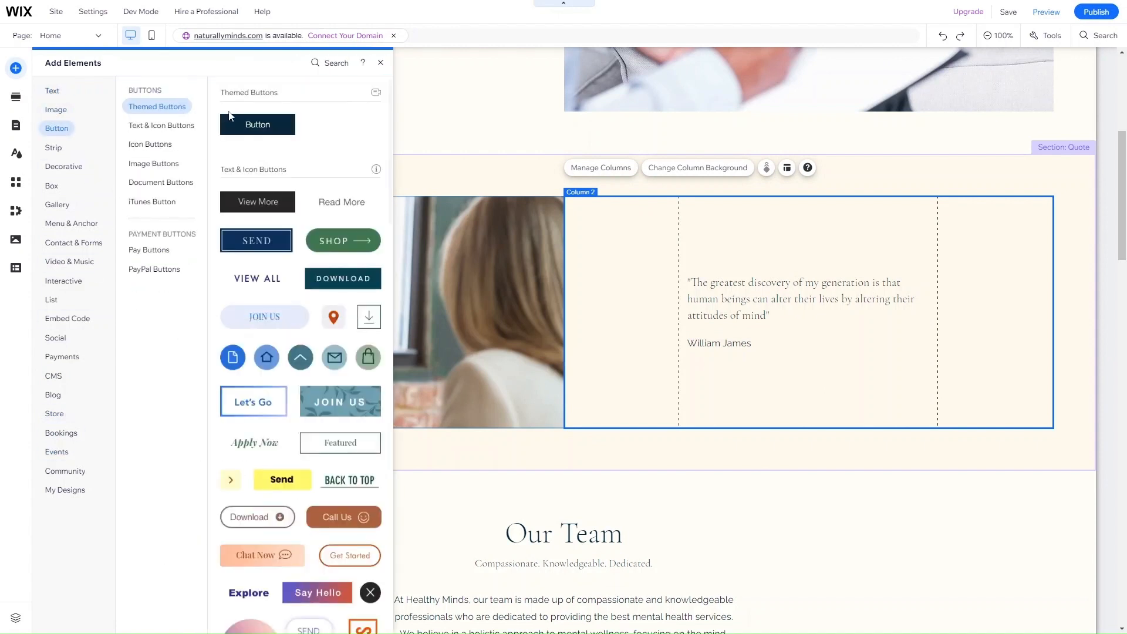
drag(267, 130, 715, 373)
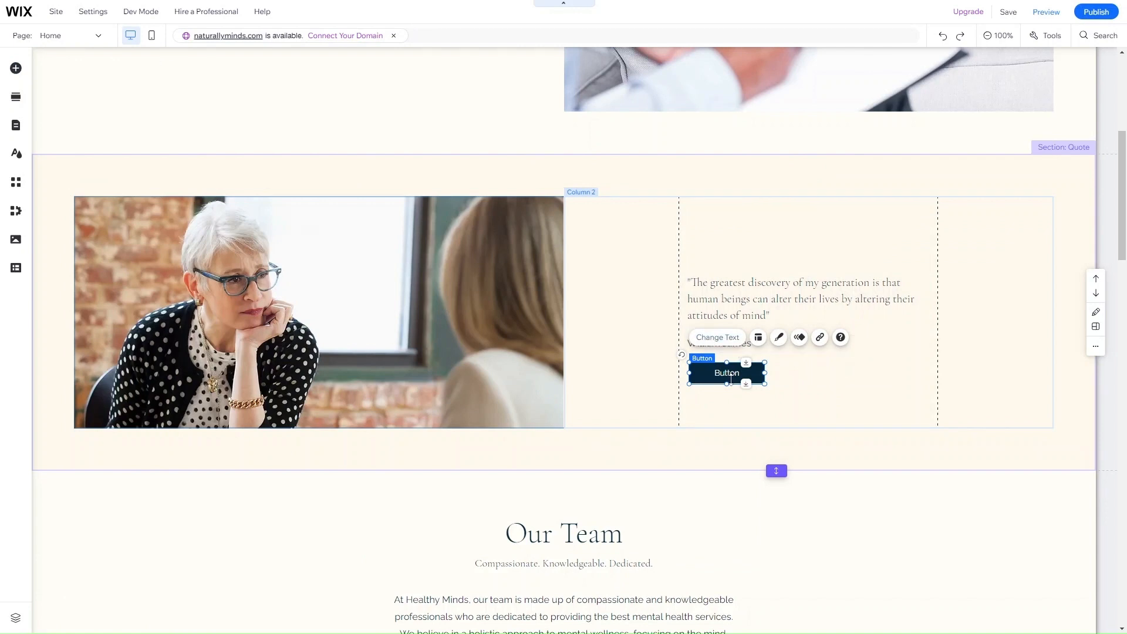
Step: Change the new button's text to Contact Us and link it to the Book Online page in the current window
click(721, 340)
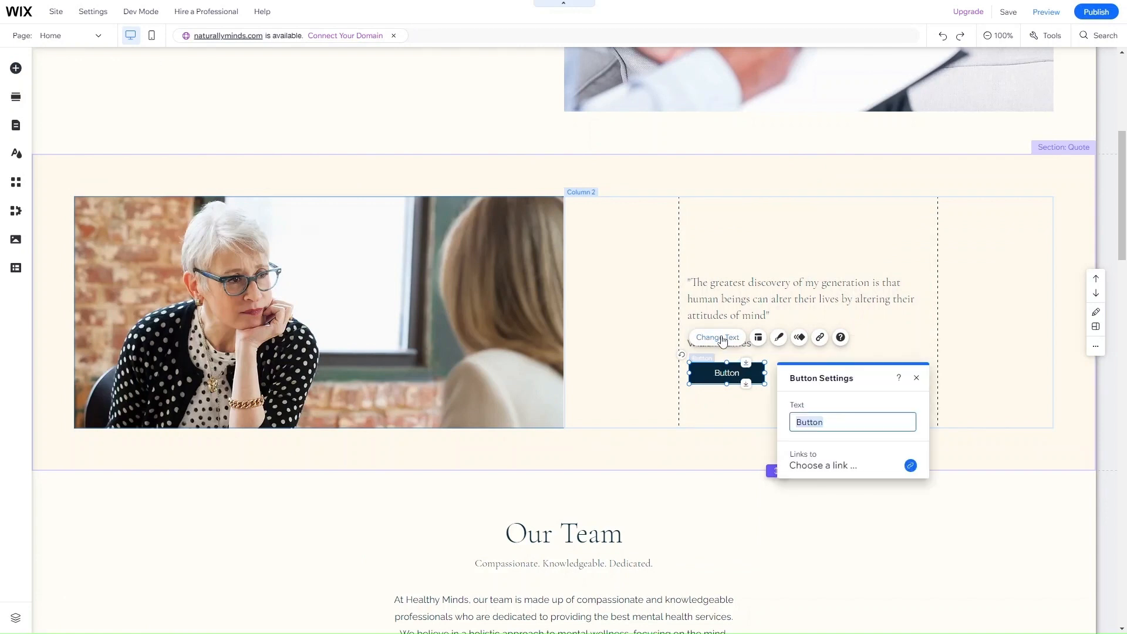
text(Contact Us)
click(910, 465)
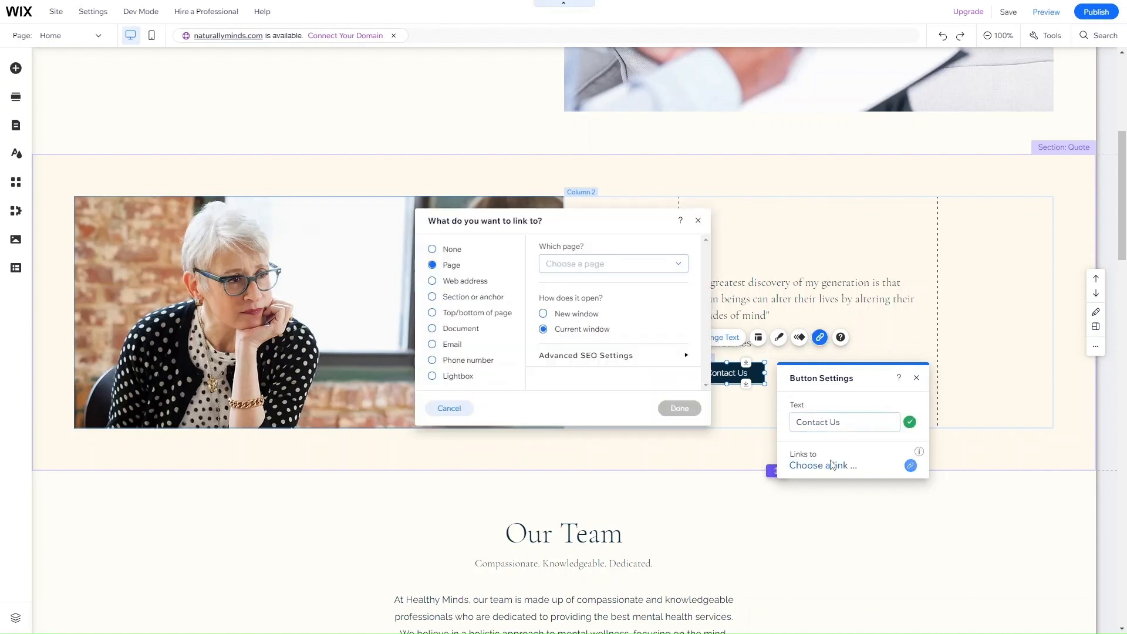
click(573, 264)
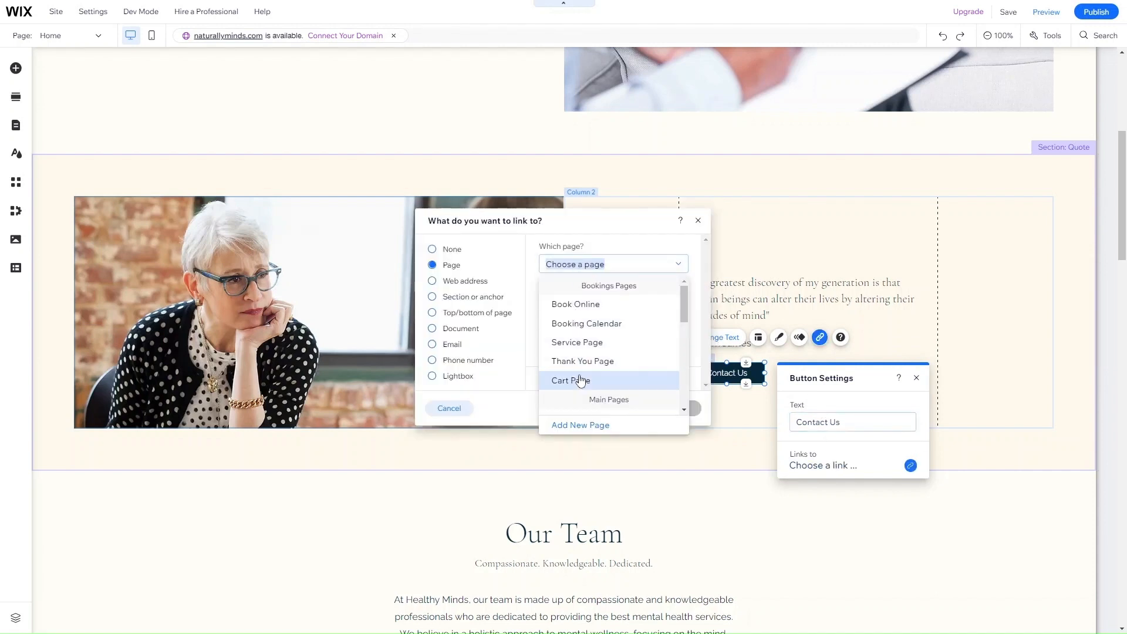
click(575, 303)
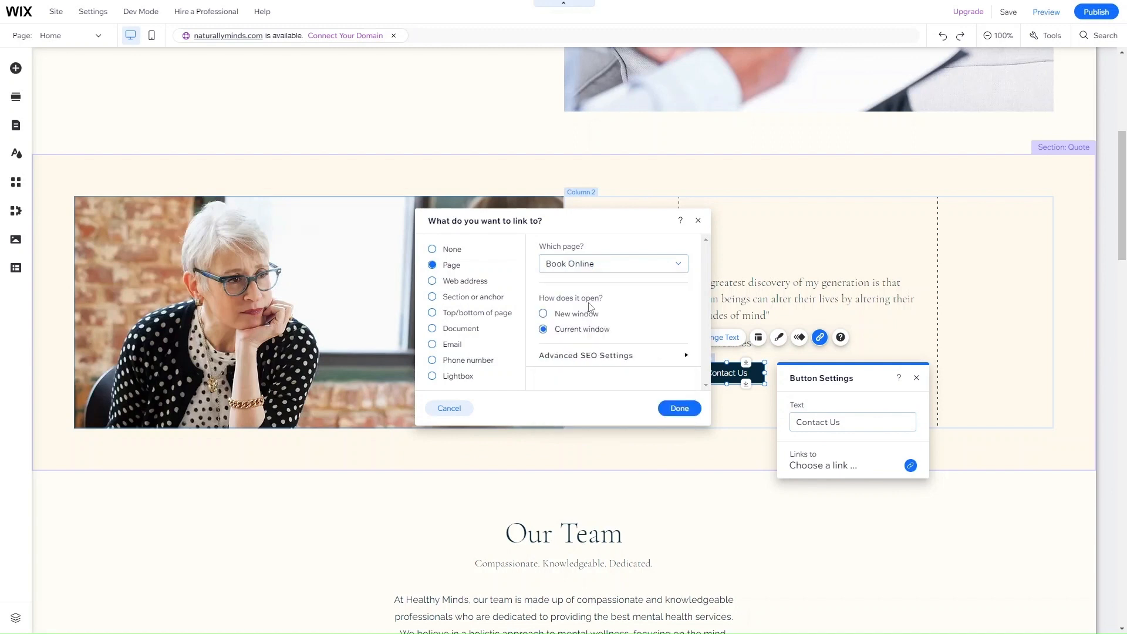
click(678, 408)
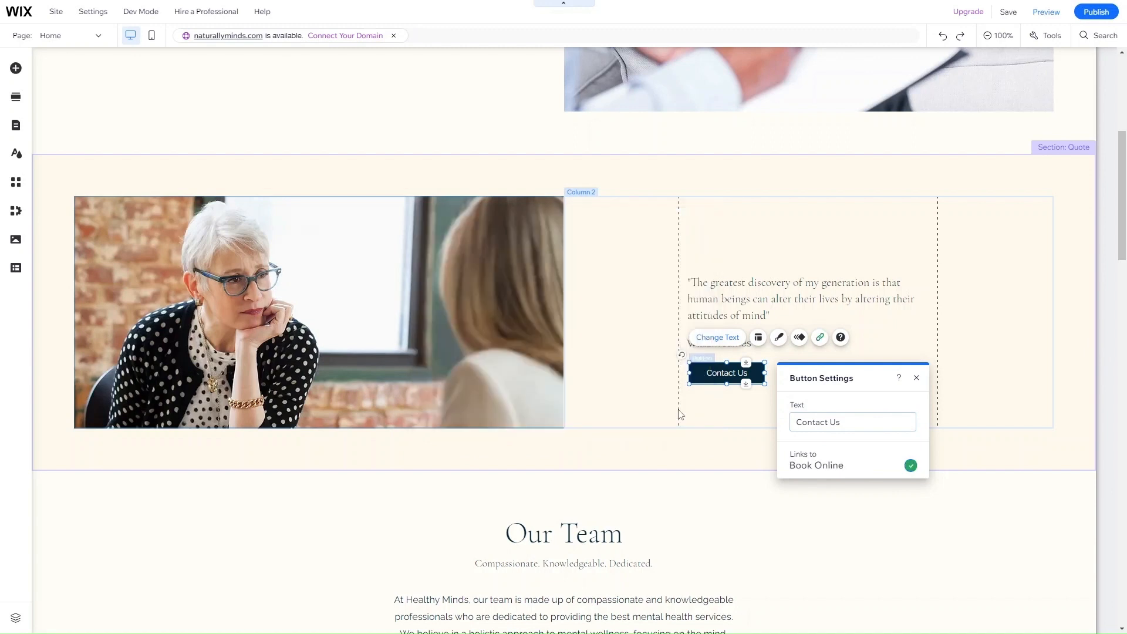
click(723, 442)
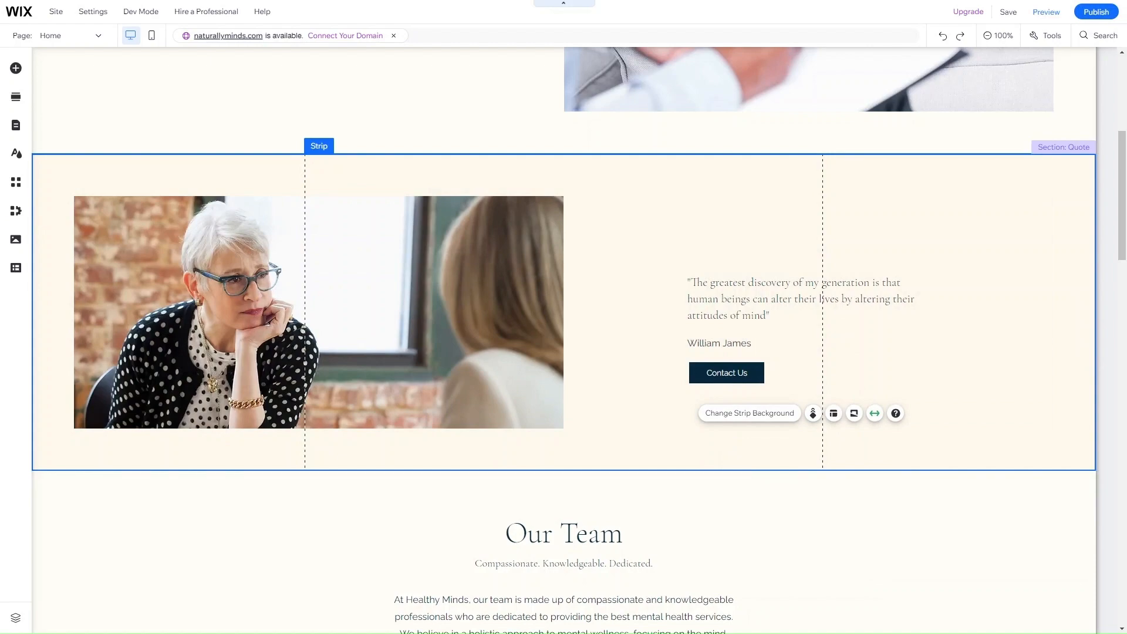
scroll(439, 297, down, 20)
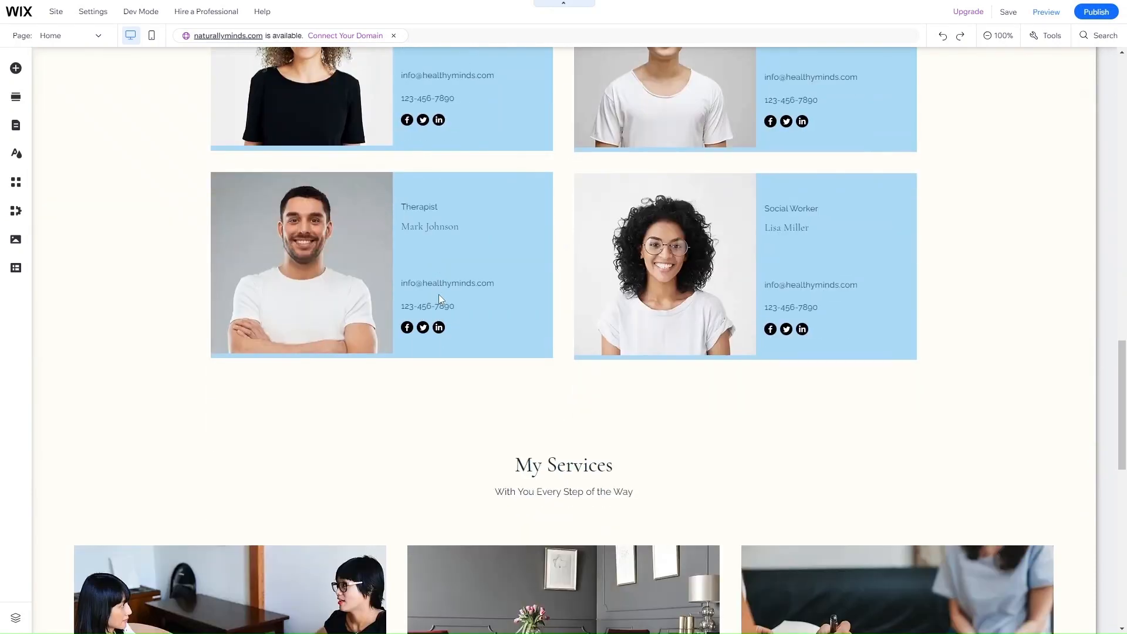
scroll(441, 299, up, 20)
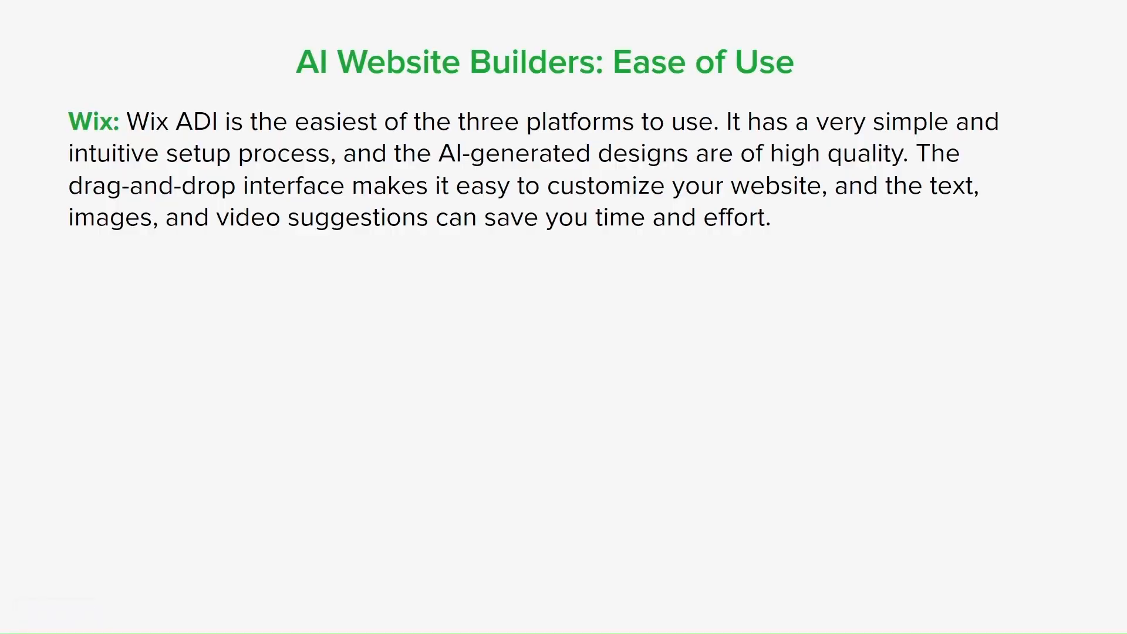
click(413, 276)
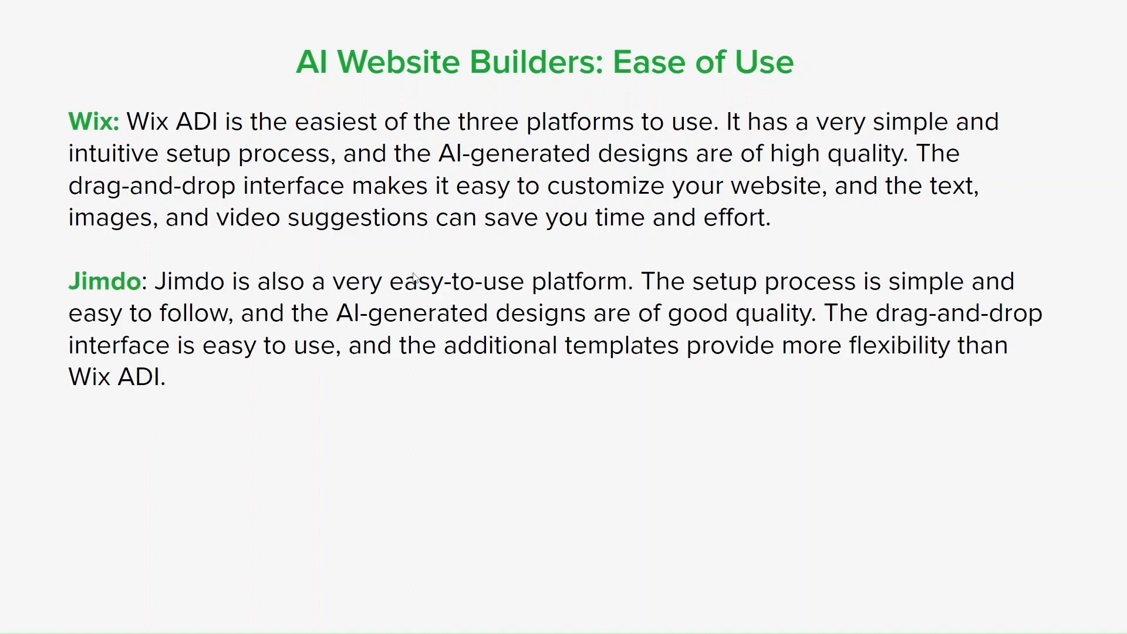
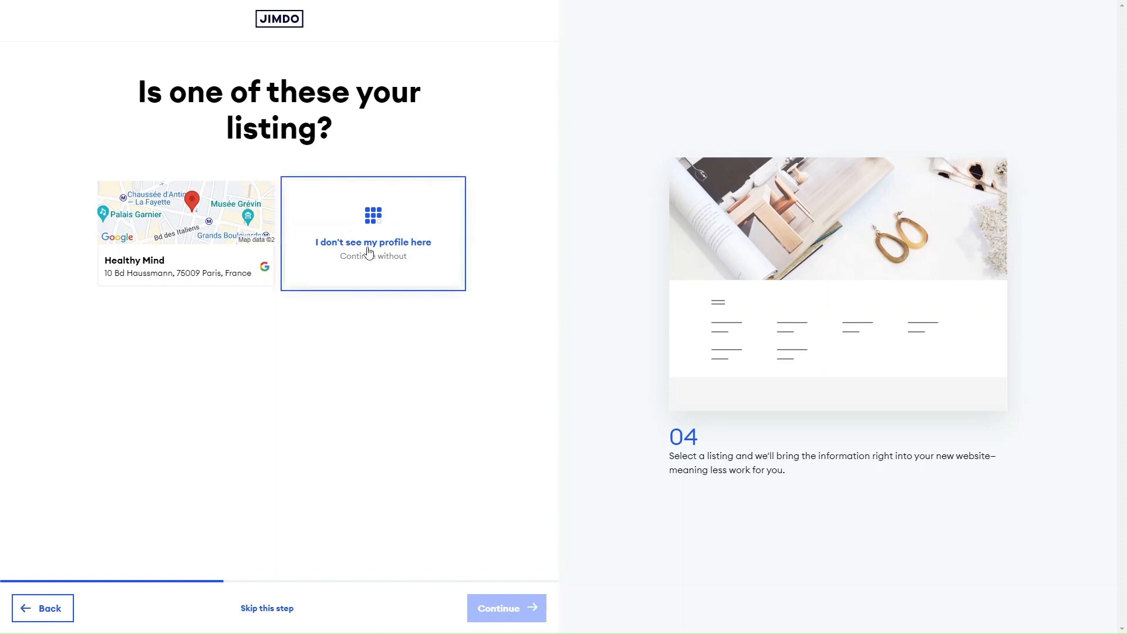
Step: In Jimdo's site setup, continue without a matching business listing and set the business category to Health consultant
click(367, 251)
click(509, 610)
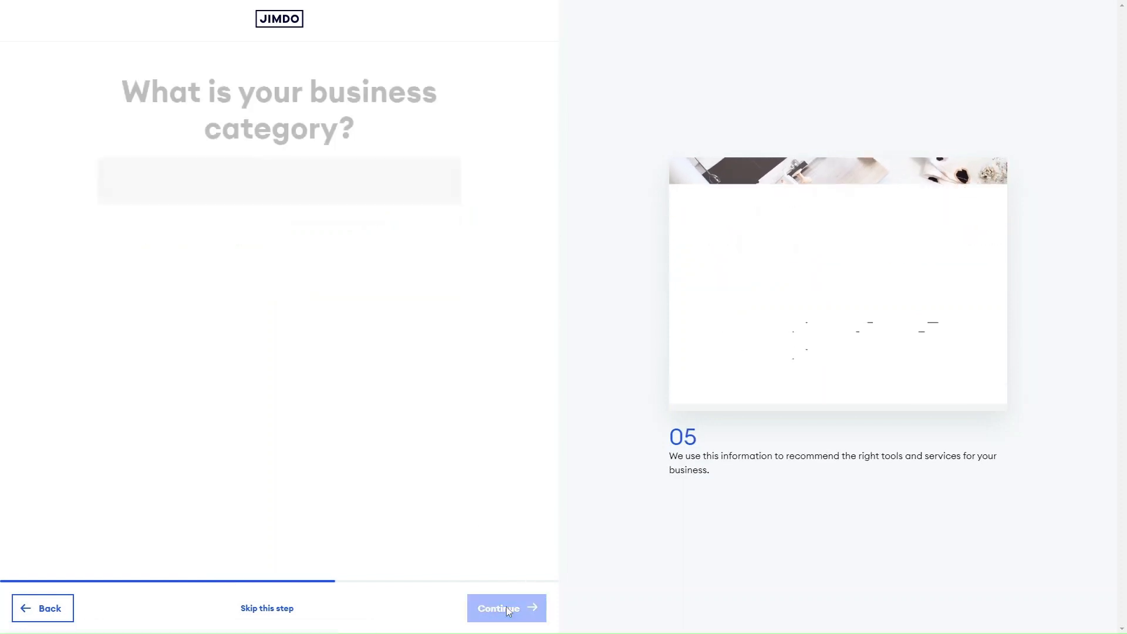
click(296, 189)
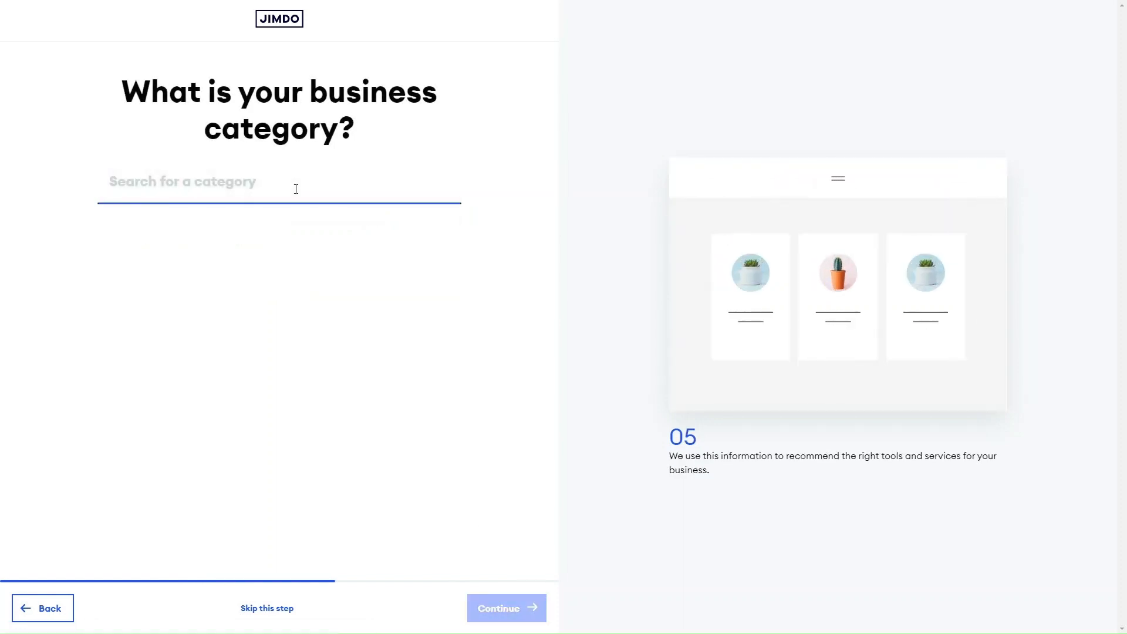
text(health)
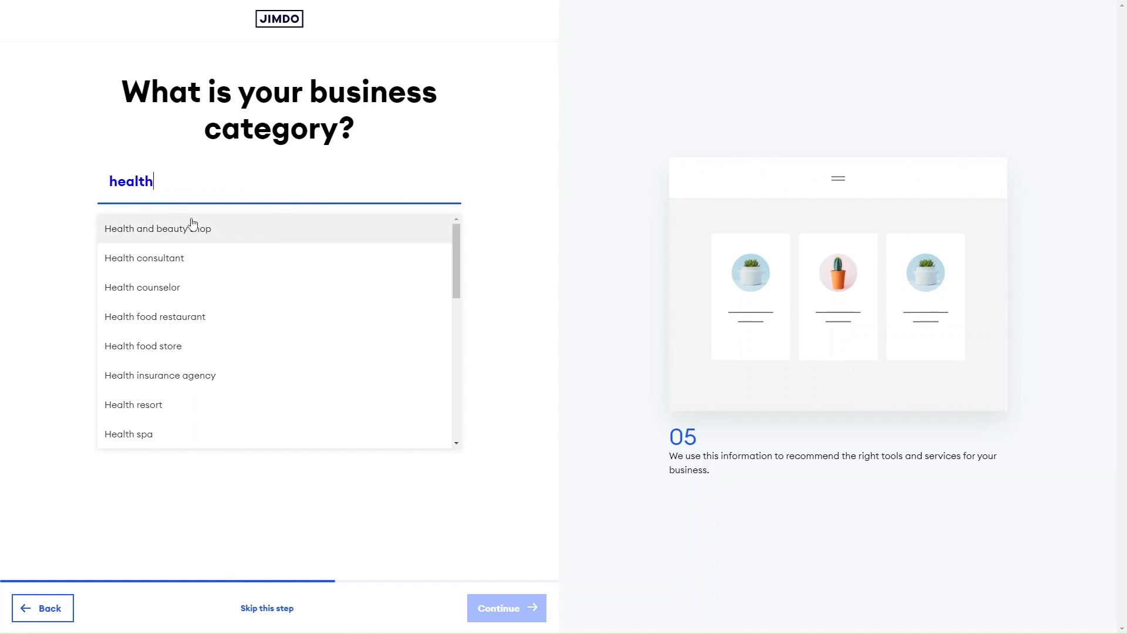
click(179, 256)
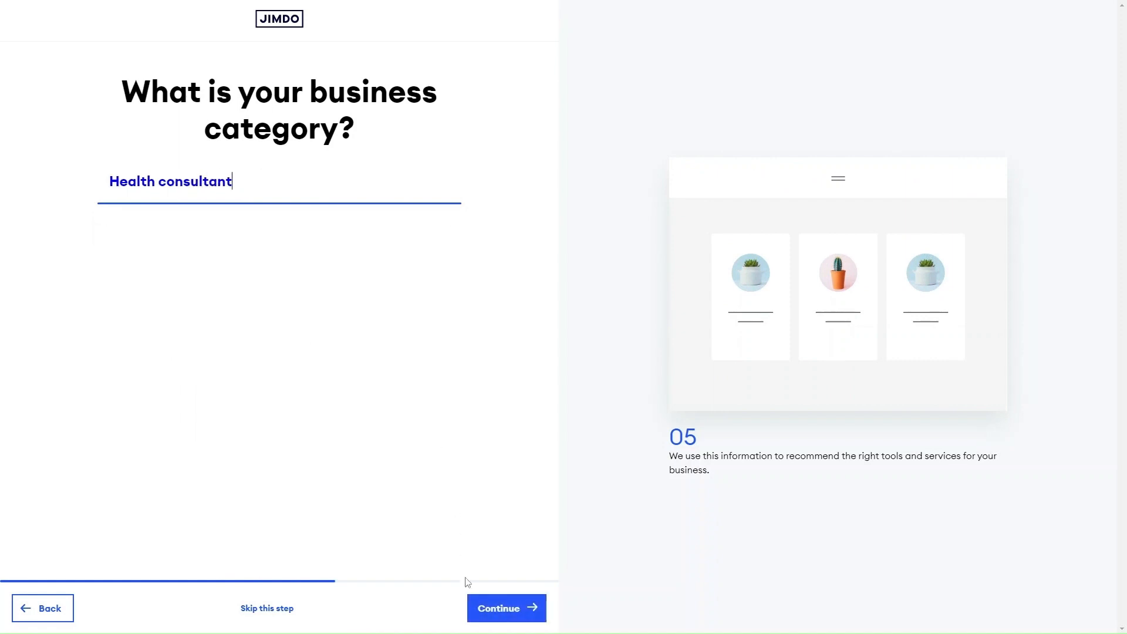
click(490, 607)
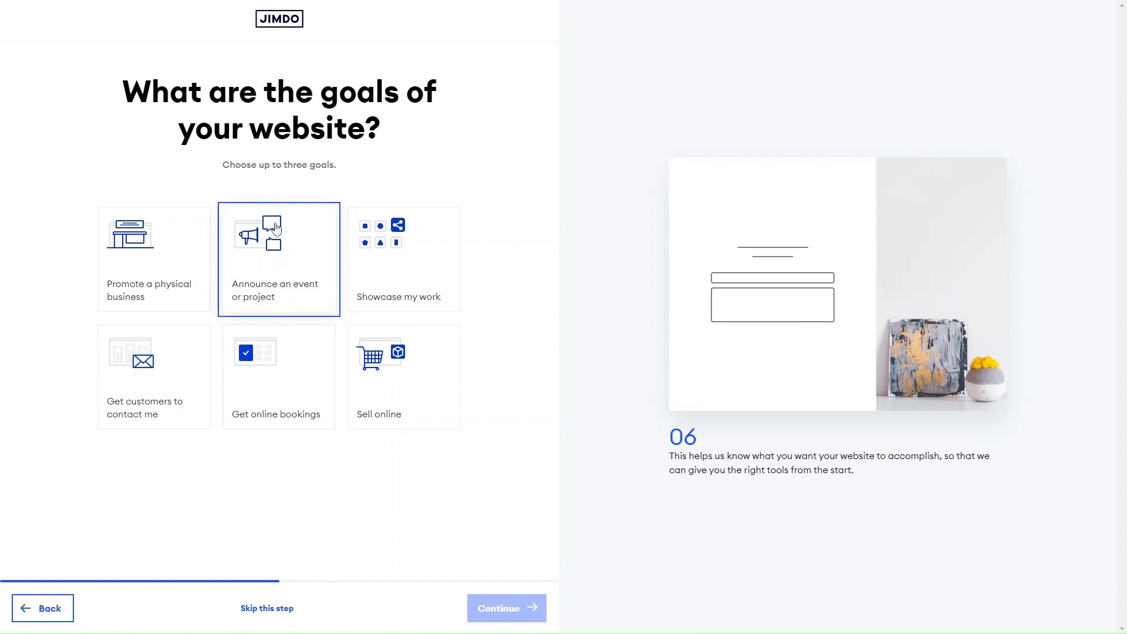
Step: Choose getting customers to contact me as a goal of the website and continue
click(171, 254)
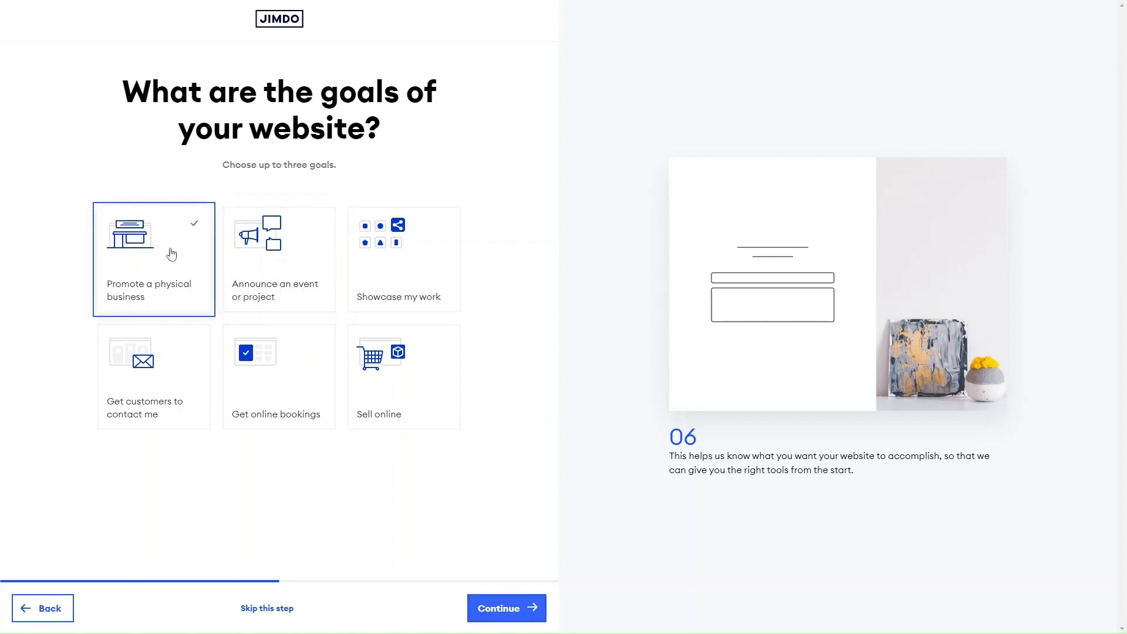
click(171, 253)
click(154, 382)
click(495, 608)
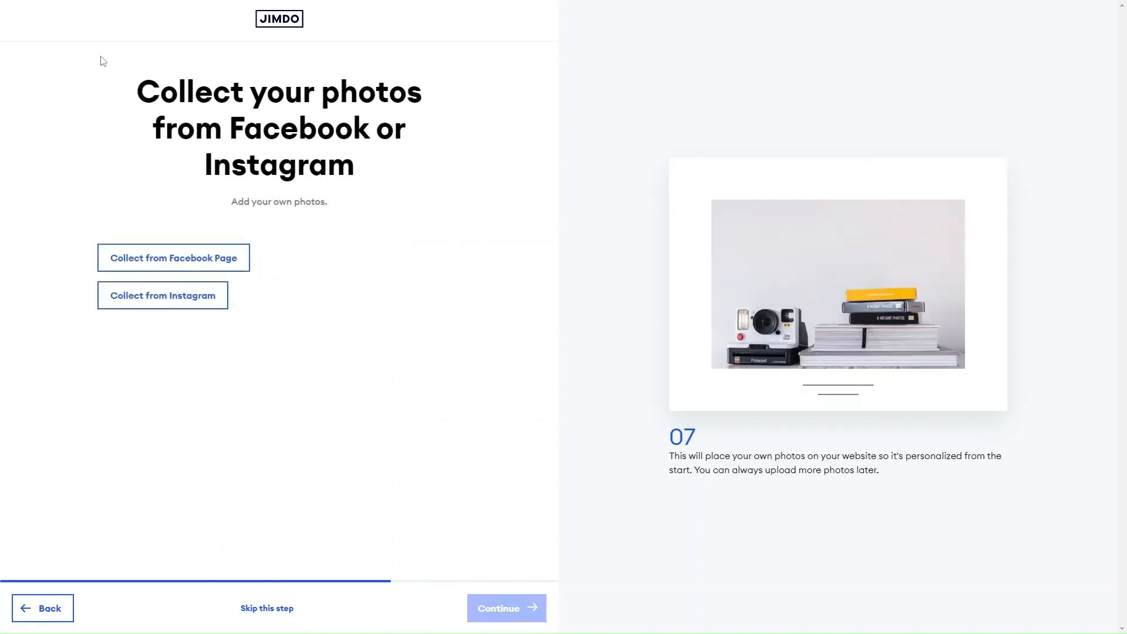
Step: Skip collecting photos from Facebook or Instagram and set the website topic to Nutrition
click(272, 610)
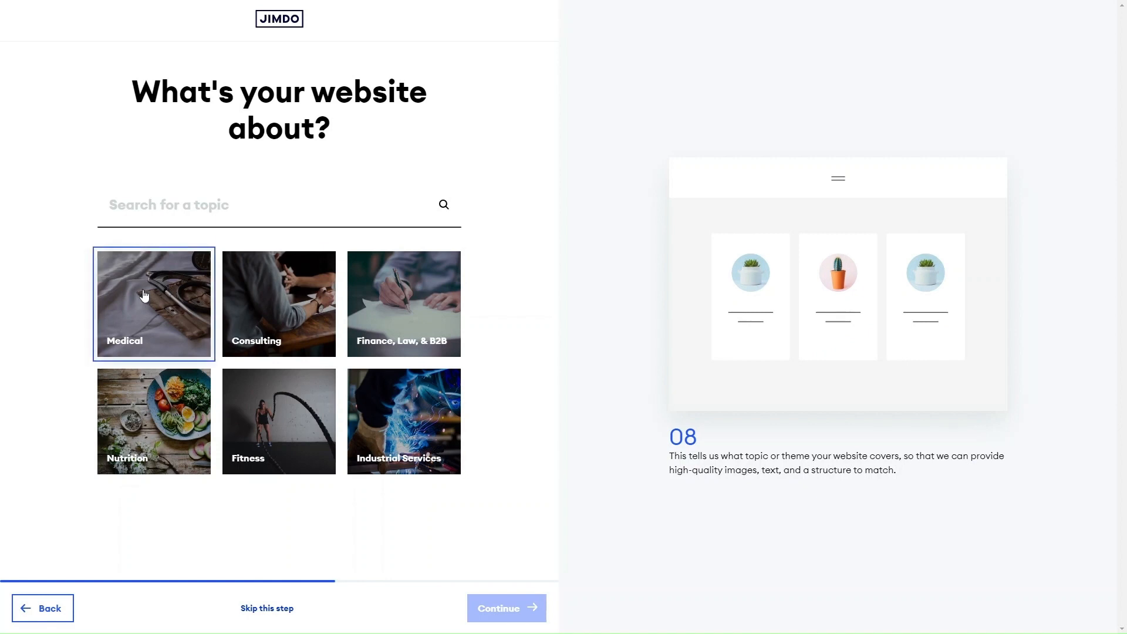
click(151, 396)
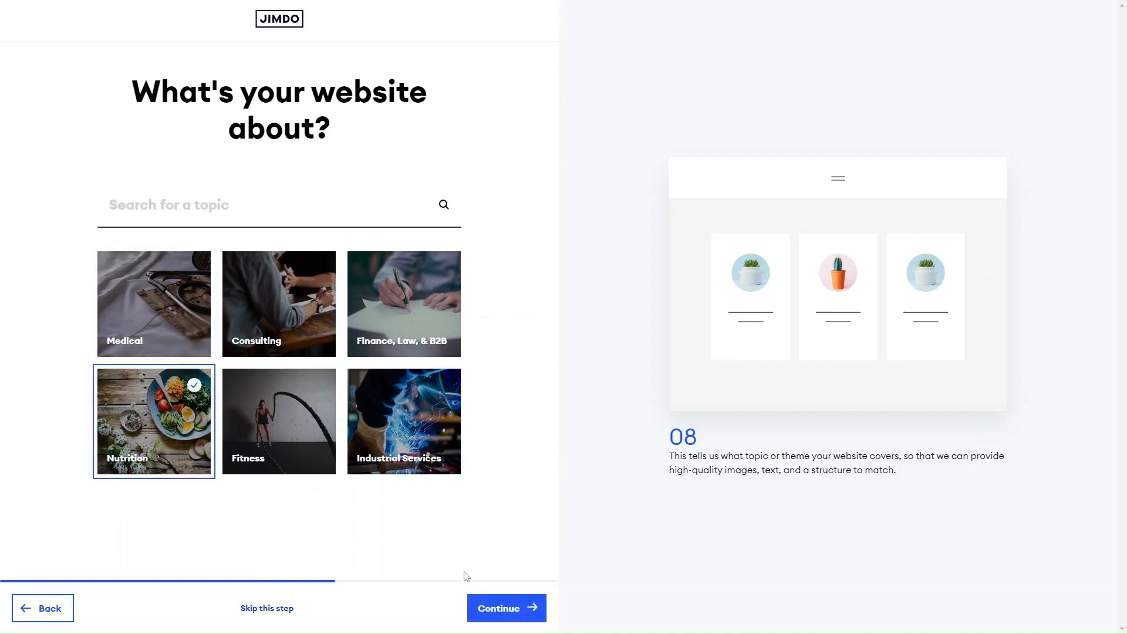
click(503, 608)
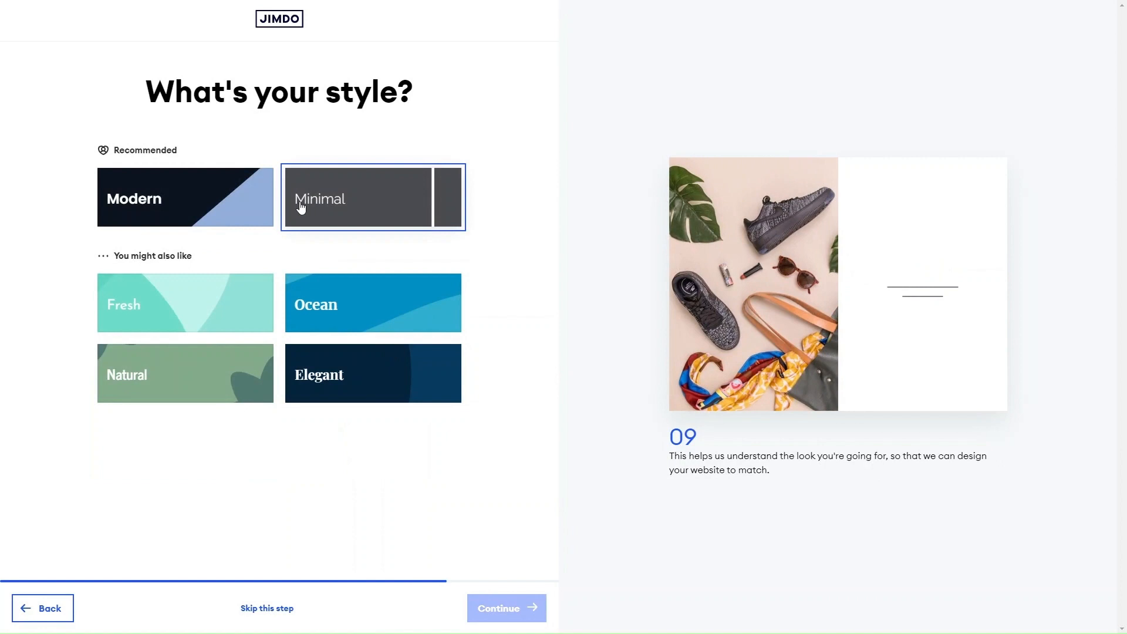
Step: Set the website style to Fresh and choose the crimson and peach color combination
click(225, 309)
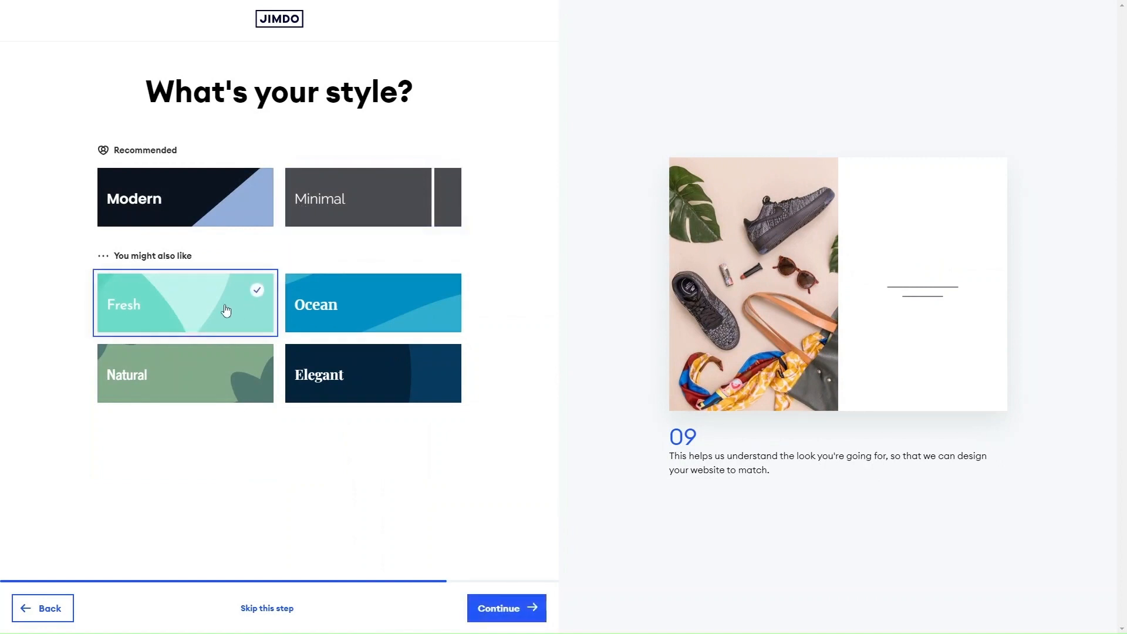
click(480, 601)
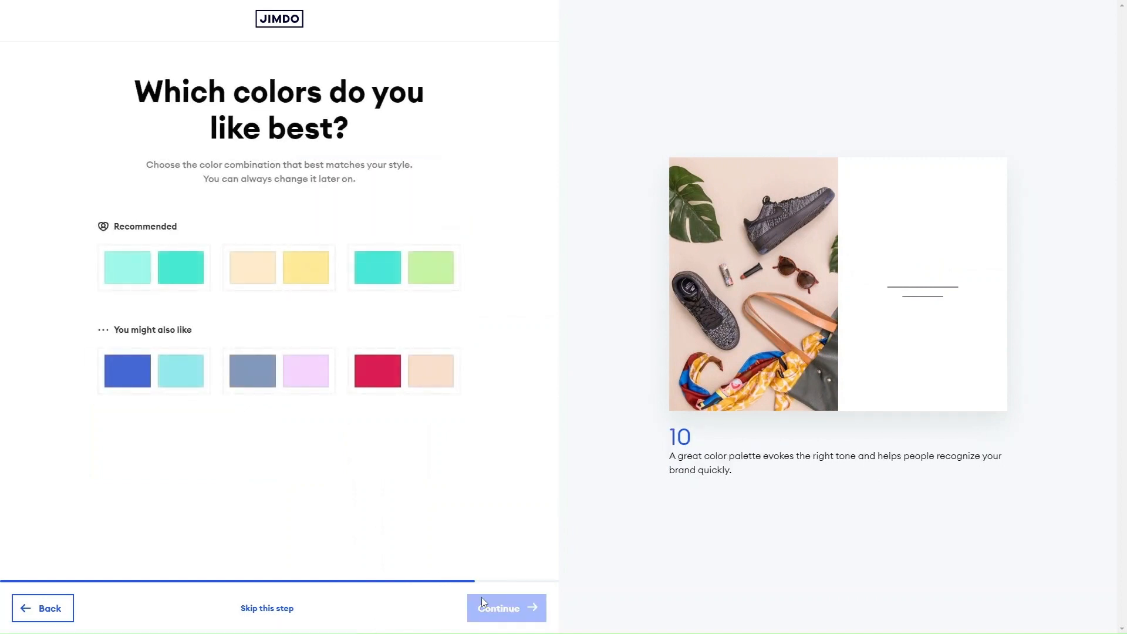
click(372, 372)
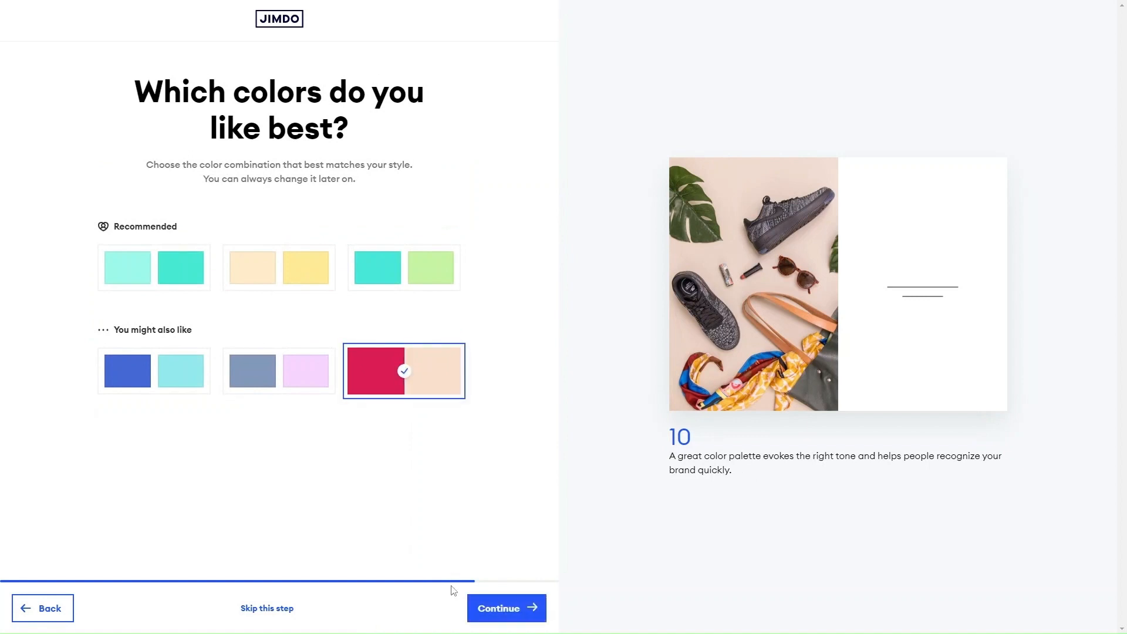
Step: Keep the recommended Contact, Services and About Me pages and start with the website design that has a crimson header and photo grid
click(512, 610)
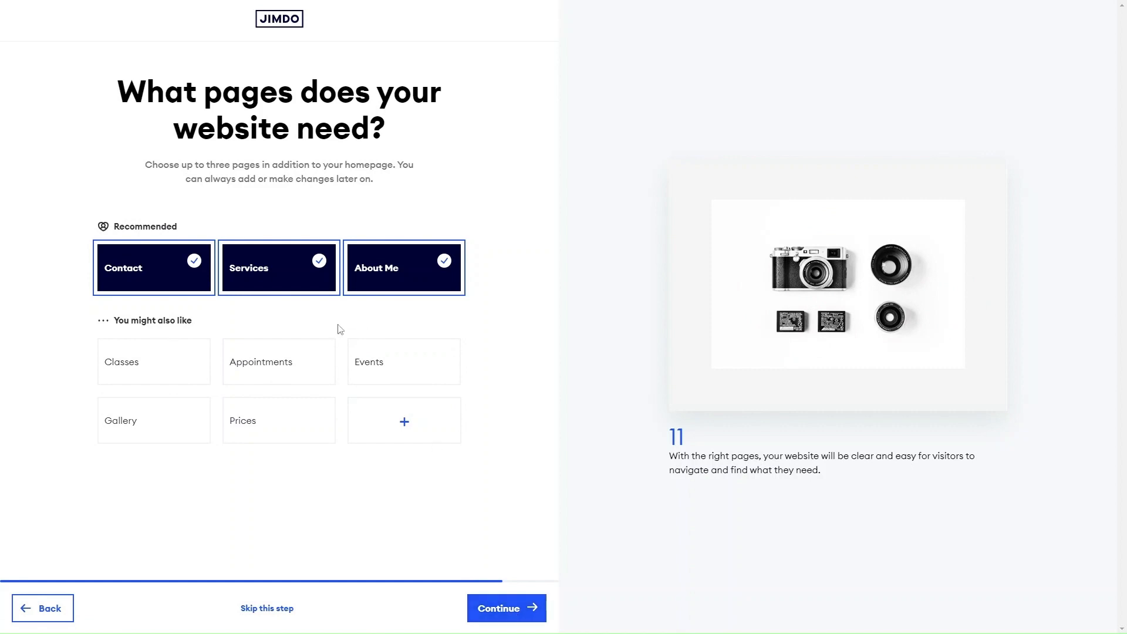
click(513, 610)
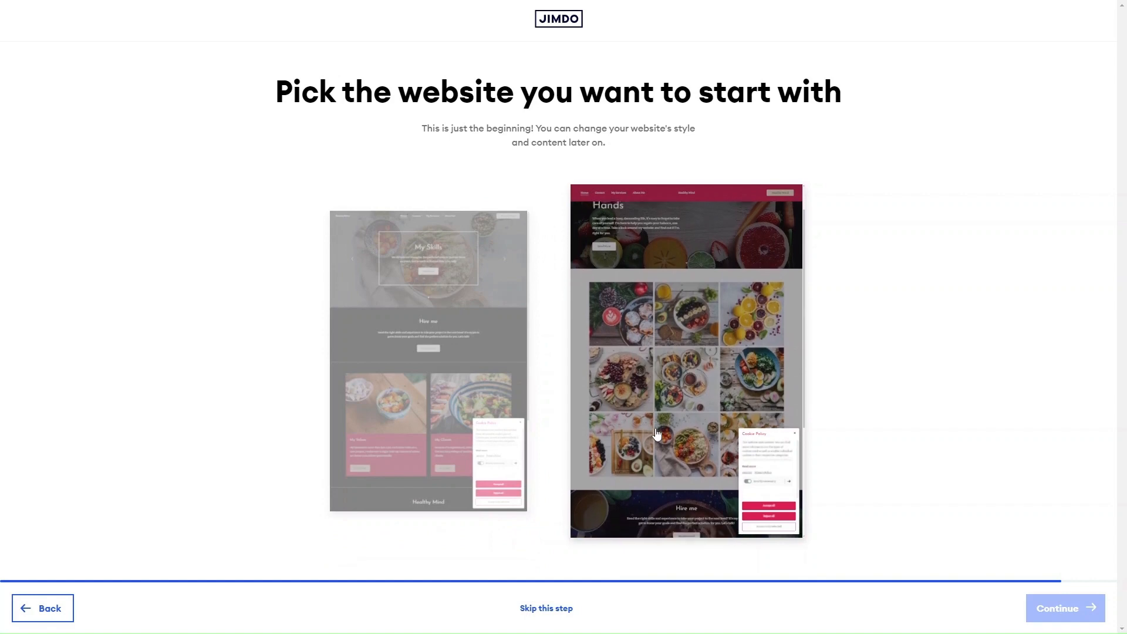
click(659, 432)
click(1057, 608)
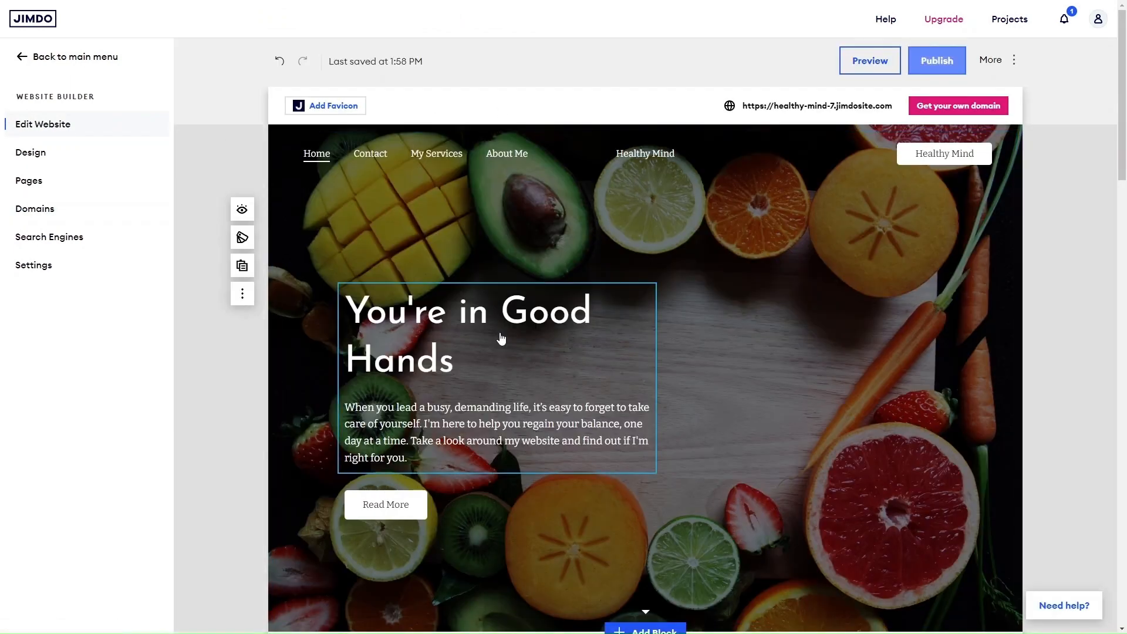
Step: Look over the generated homepage from the hero section through the food photo gallery to the footer
scroll(505, 346, down, 8)
scroll(512, 364, down, 15)
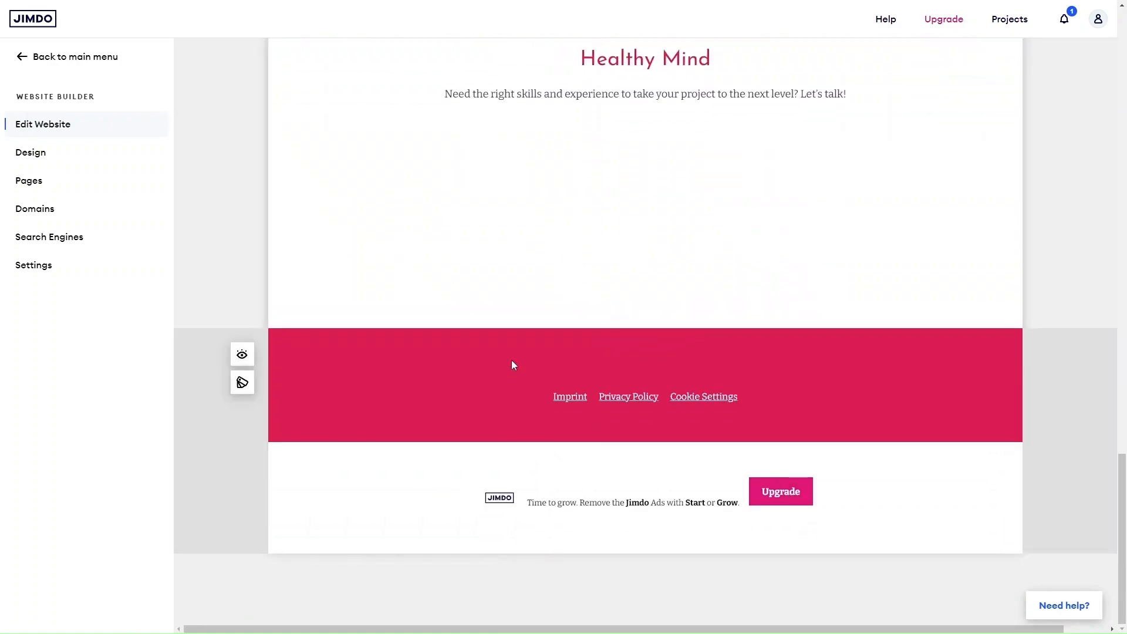
scroll(512, 363, up, 20)
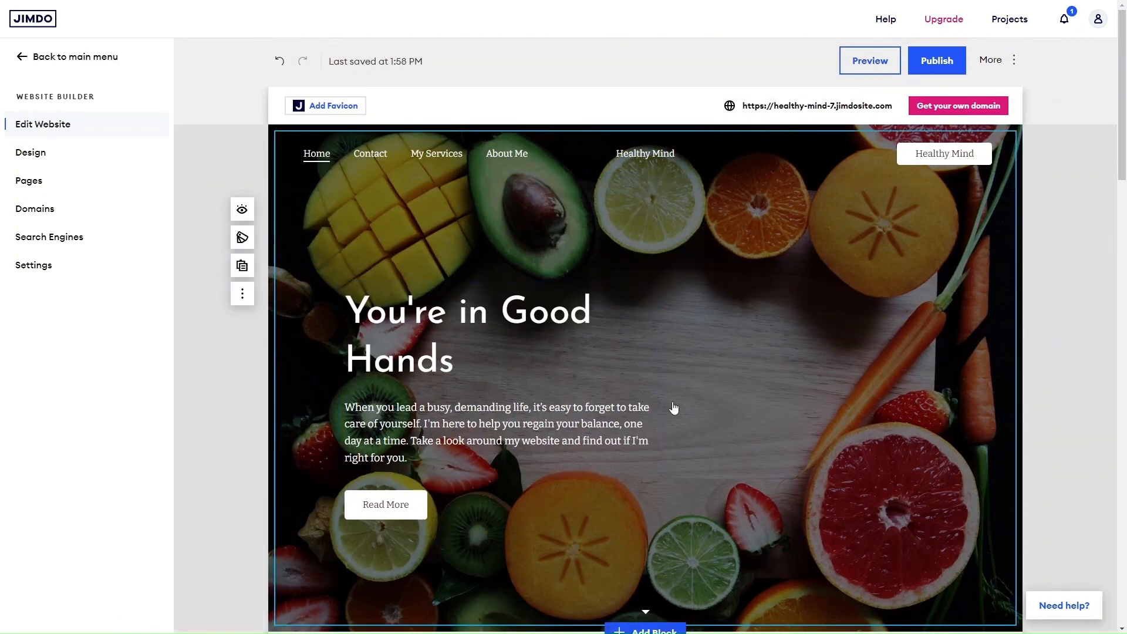
scroll(564, 417, down, 6)
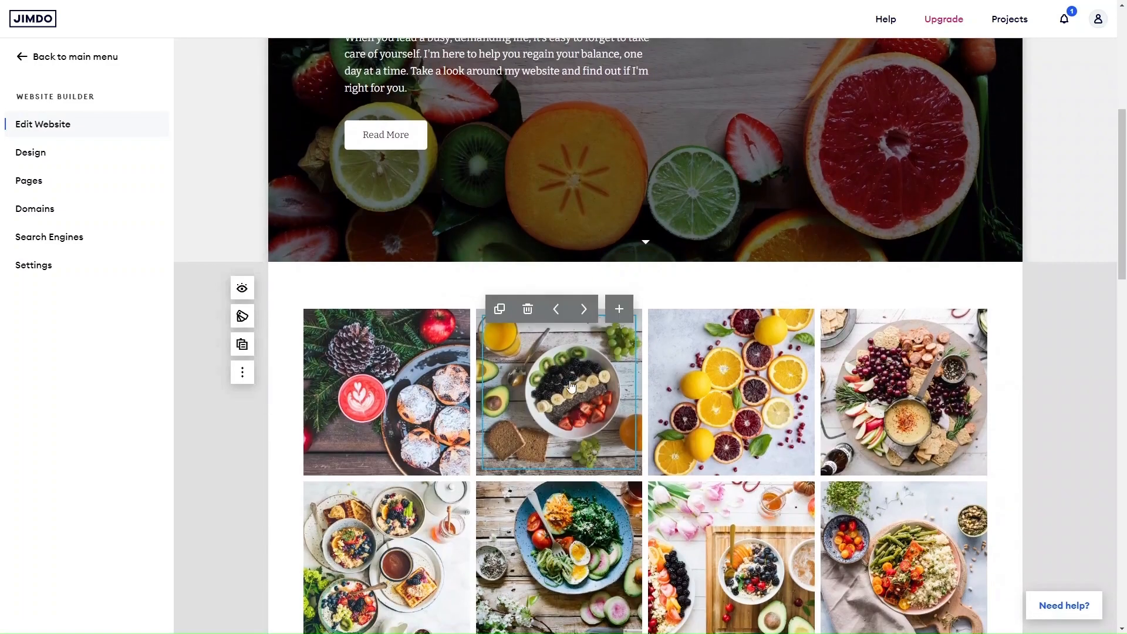
scroll(376, 352, down, 2)
scroll(411, 381, up, 8)
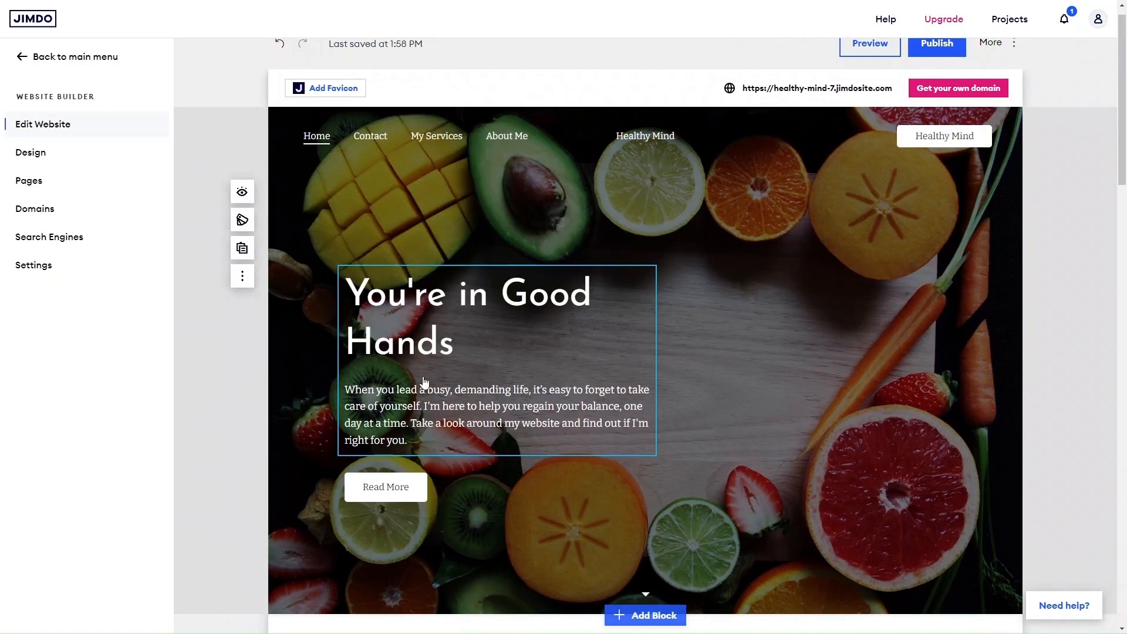
Step: Examine the editing options of the hero paragraph and the Healthy Mind button in the page header
click(455, 427)
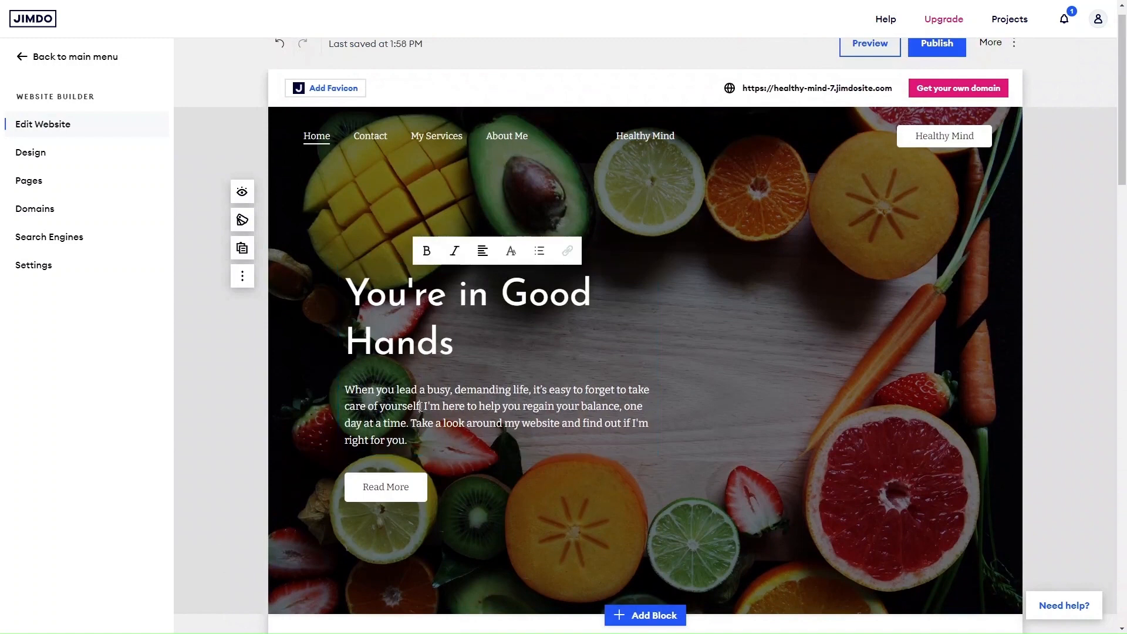
drag(407, 441, 345, 389)
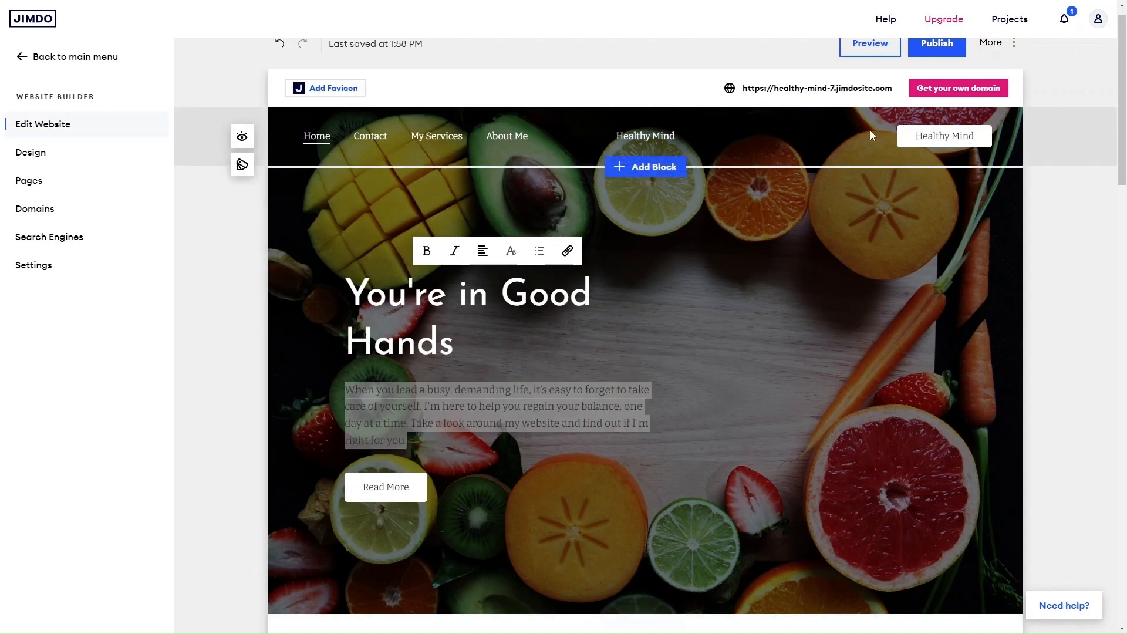
click(810, 143)
click(937, 138)
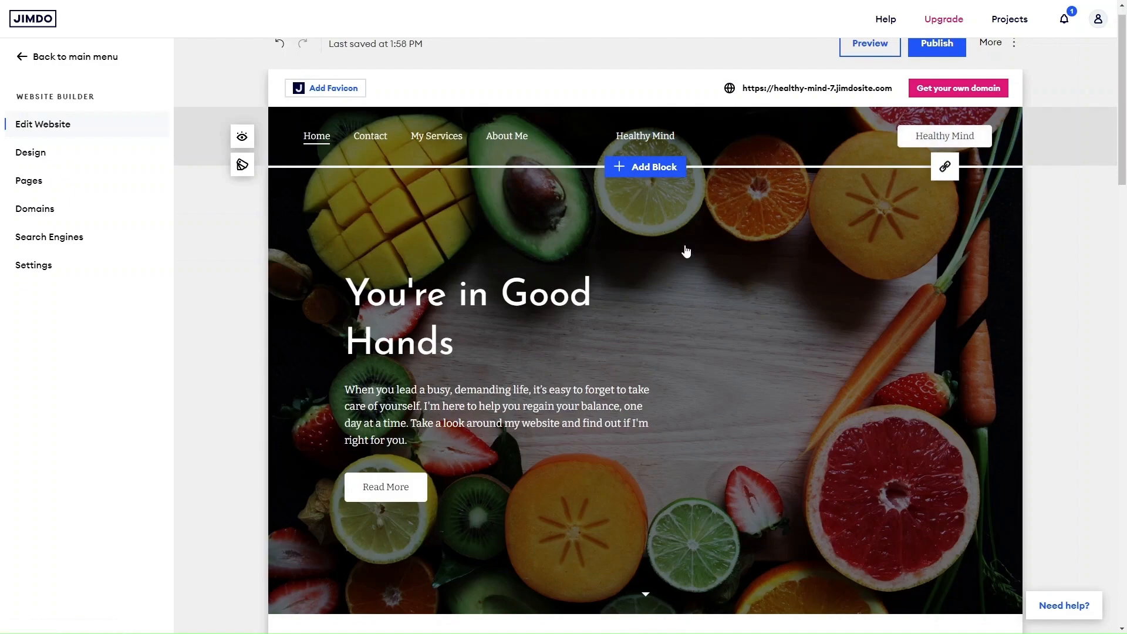
Step: Open the block library below the hero section and compare the Cover blocks on crimson and peach backgrounds
scroll(685, 248, down, 7)
scroll(667, 396, up, 3)
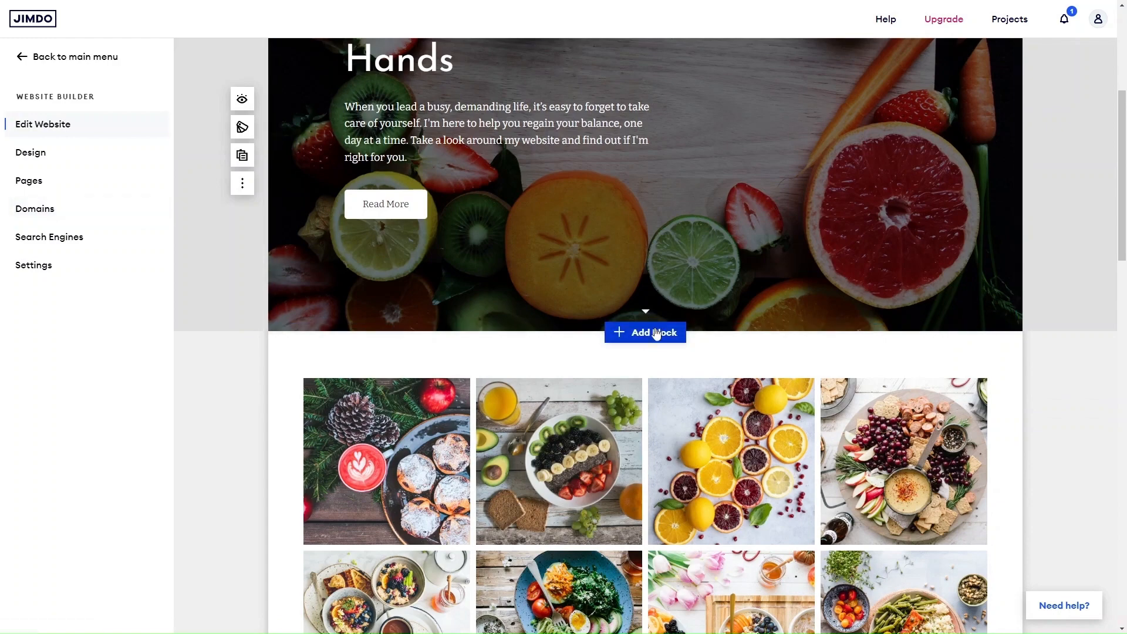
click(656, 333)
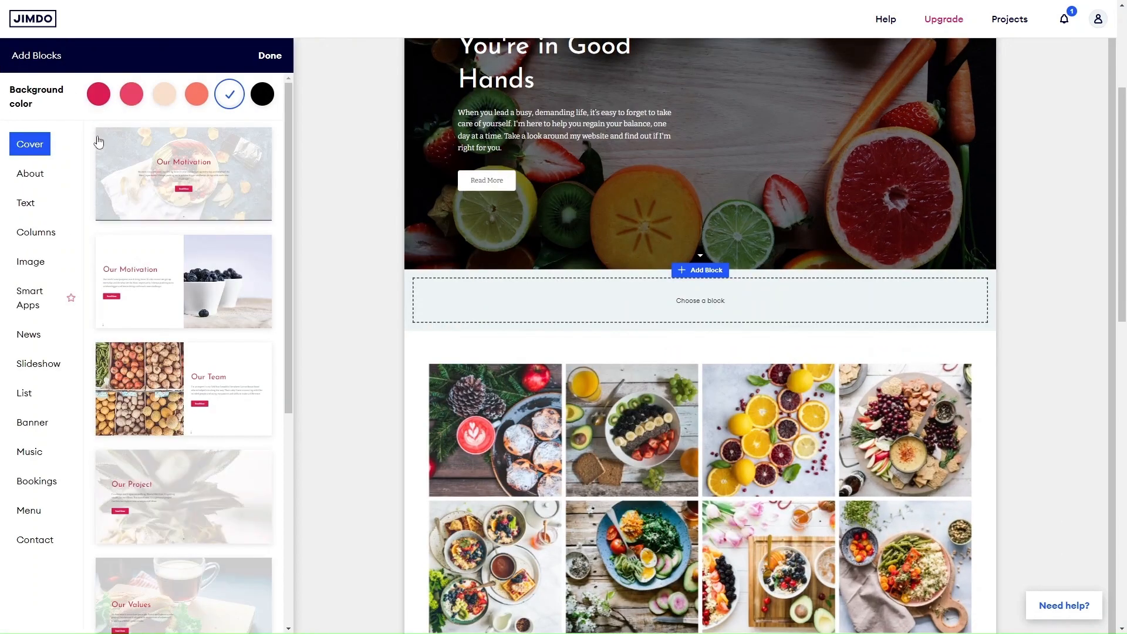
mouse_move(158, 137)
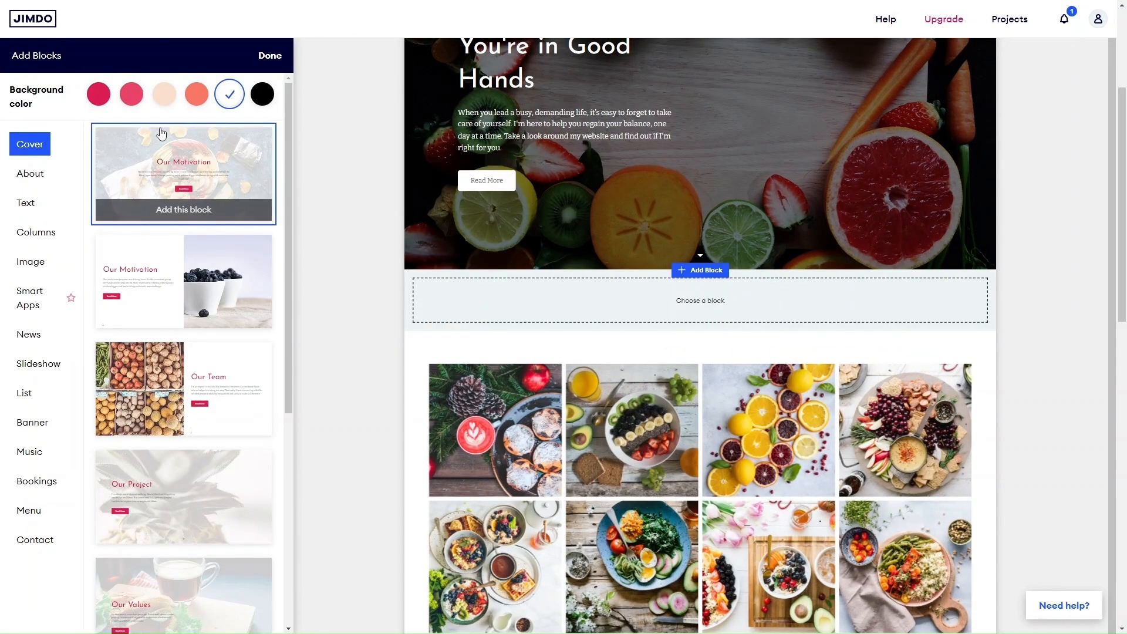
mouse_move(163, 268)
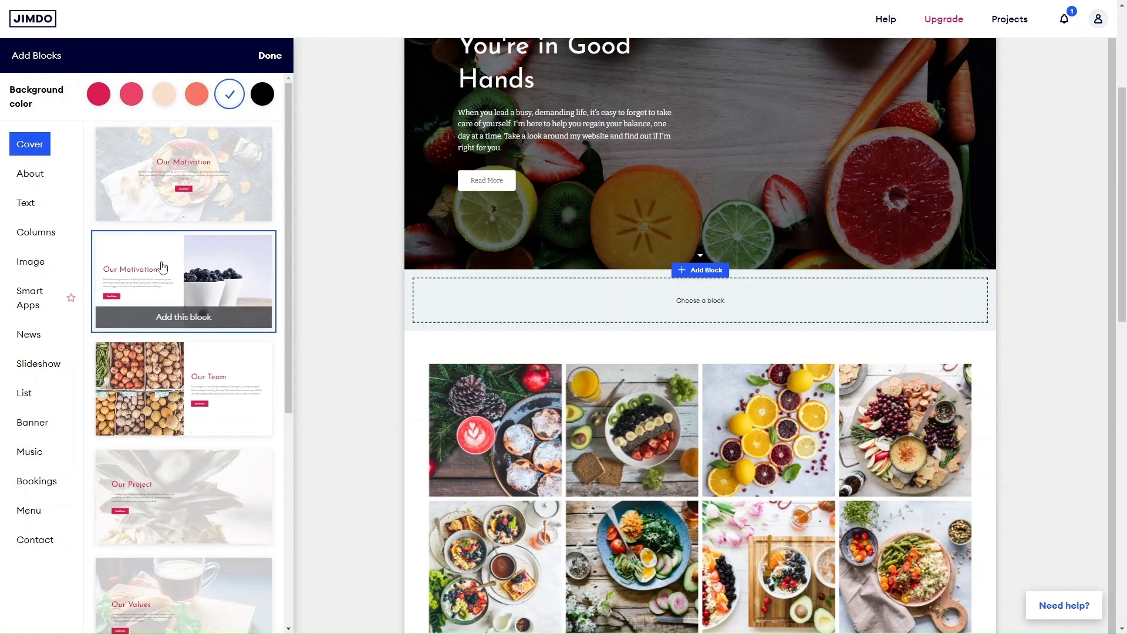
click(129, 101)
click(98, 96)
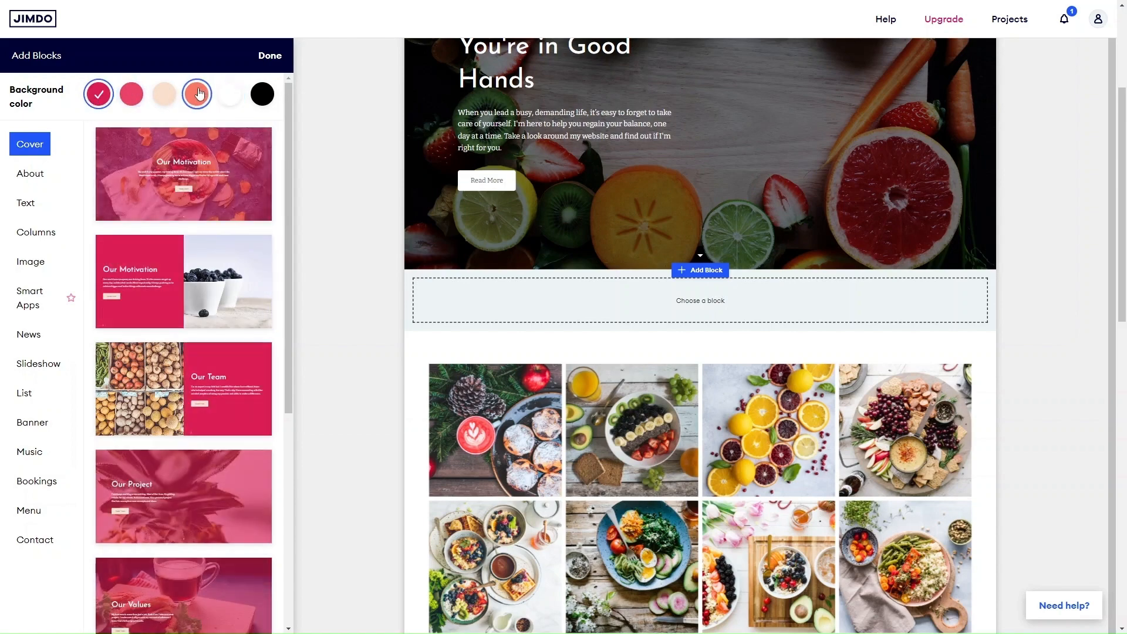
click(164, 94)
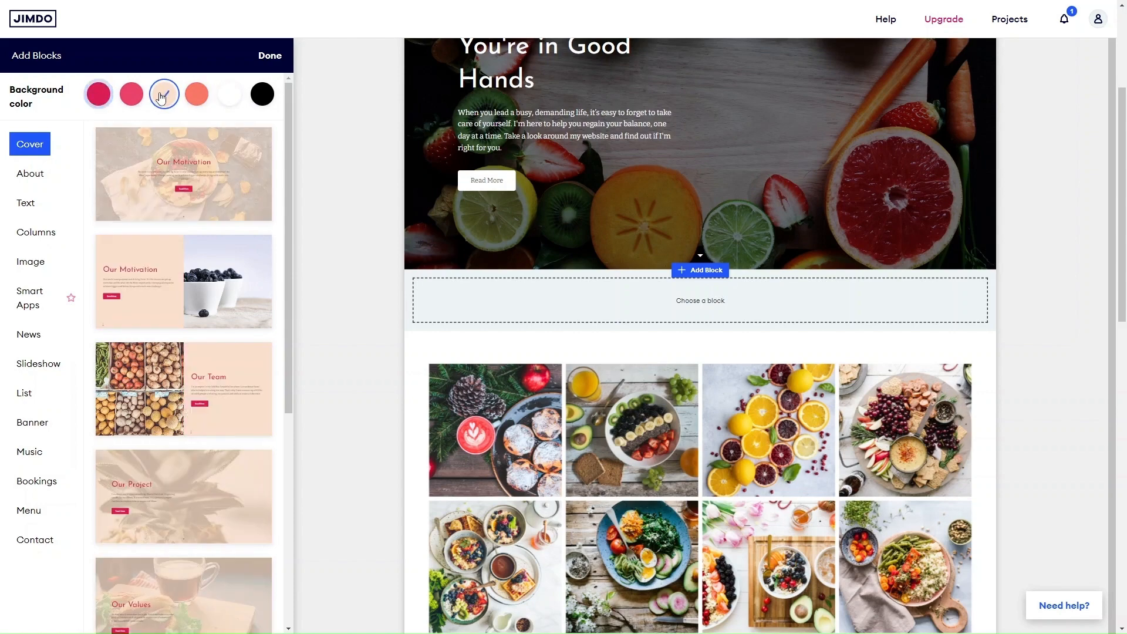
click(99, 98)
mouse_move(134, 288)
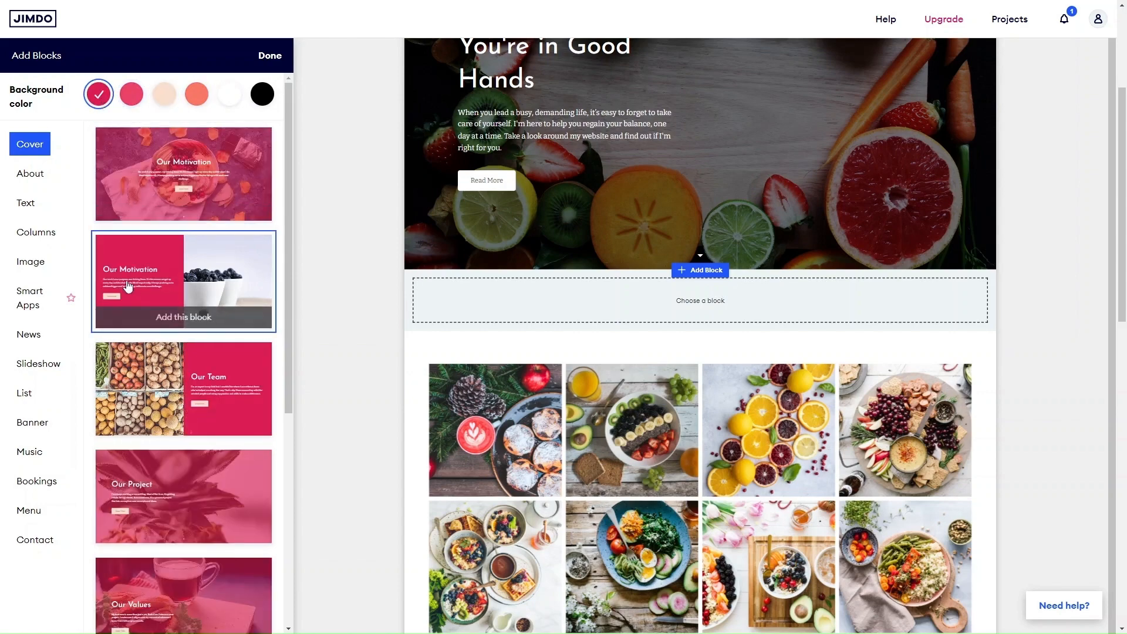
Step: Preview the About blocks on pink and peach backgrounds
click(31, 181)
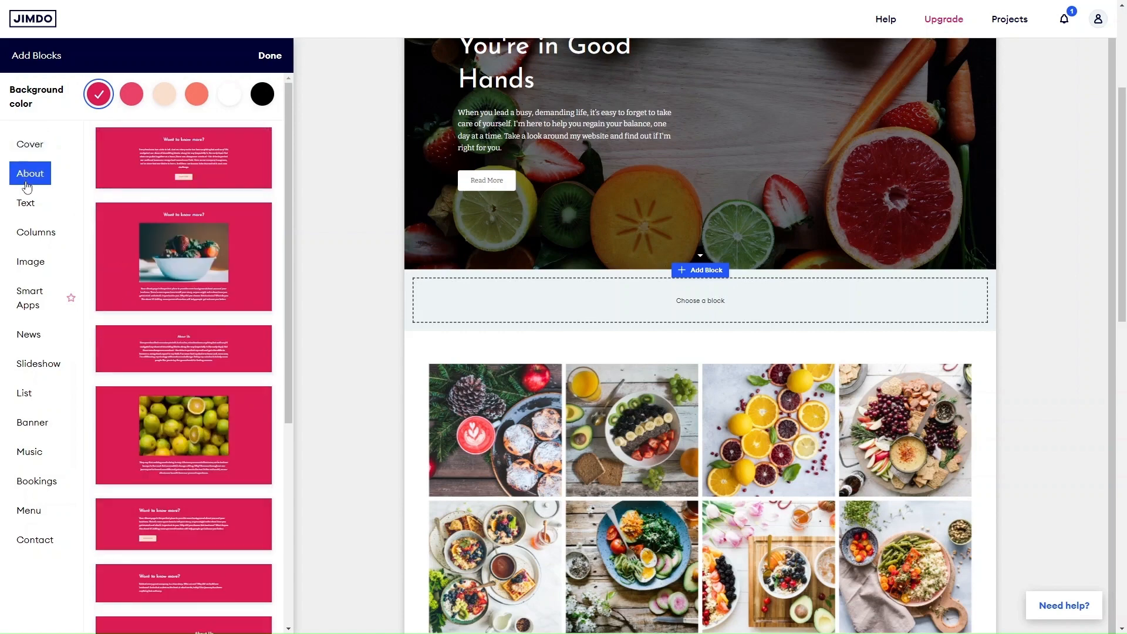
click(132, 93)
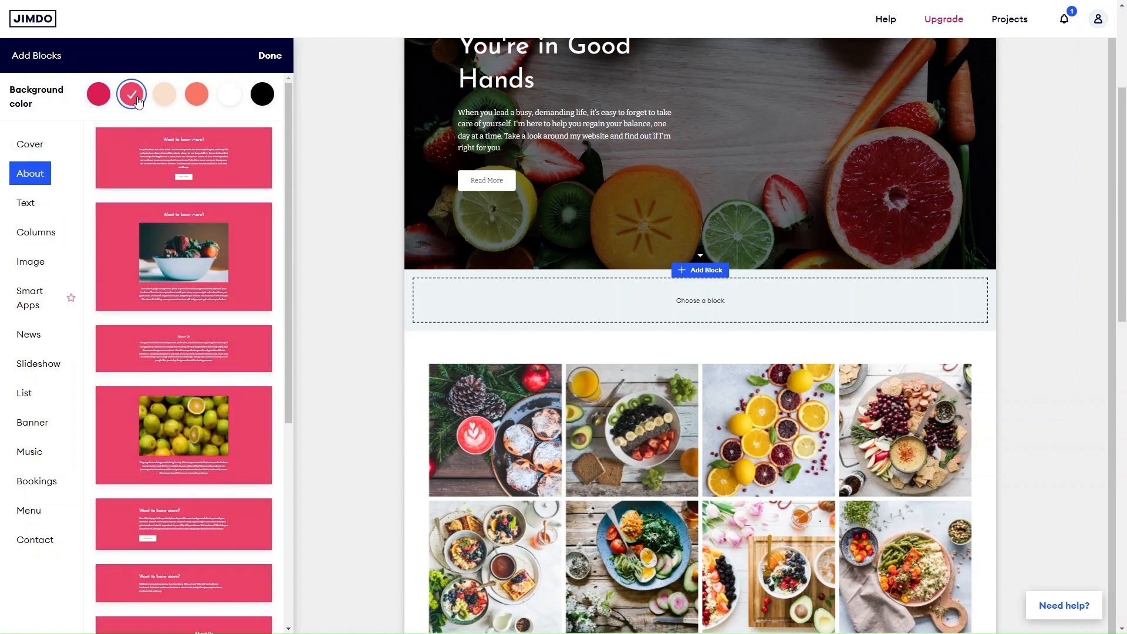
click(175, 101)
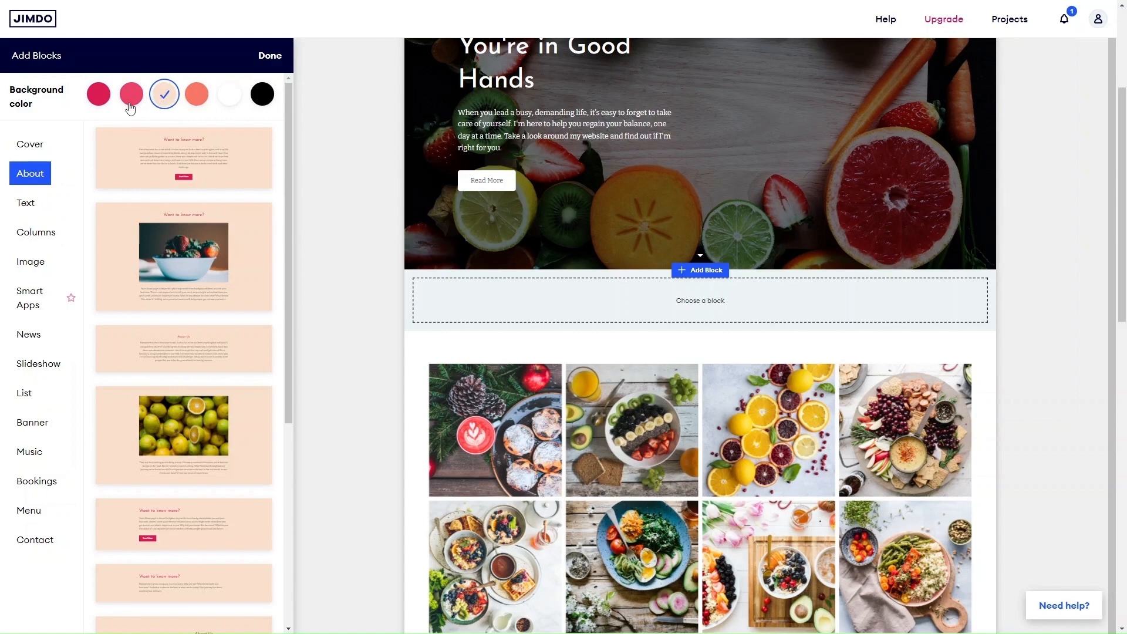
Step: Insert the Our Motivation cover block with the blueberry photo on a crimson background below the hero section
click(34, 144)
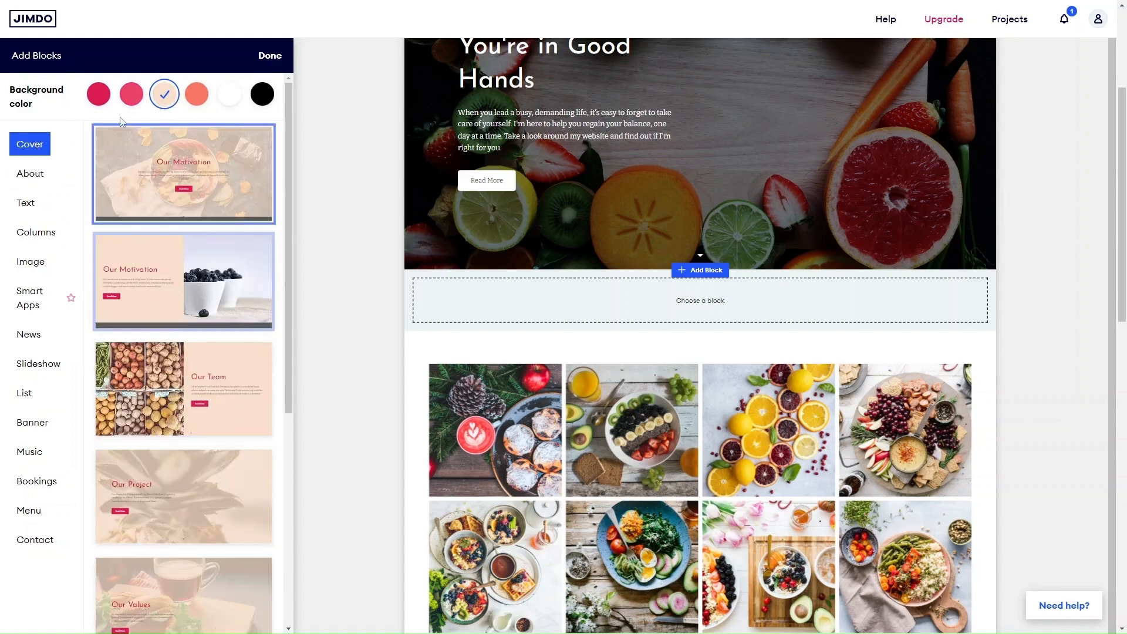
click(99, 94)
click(176, 275)
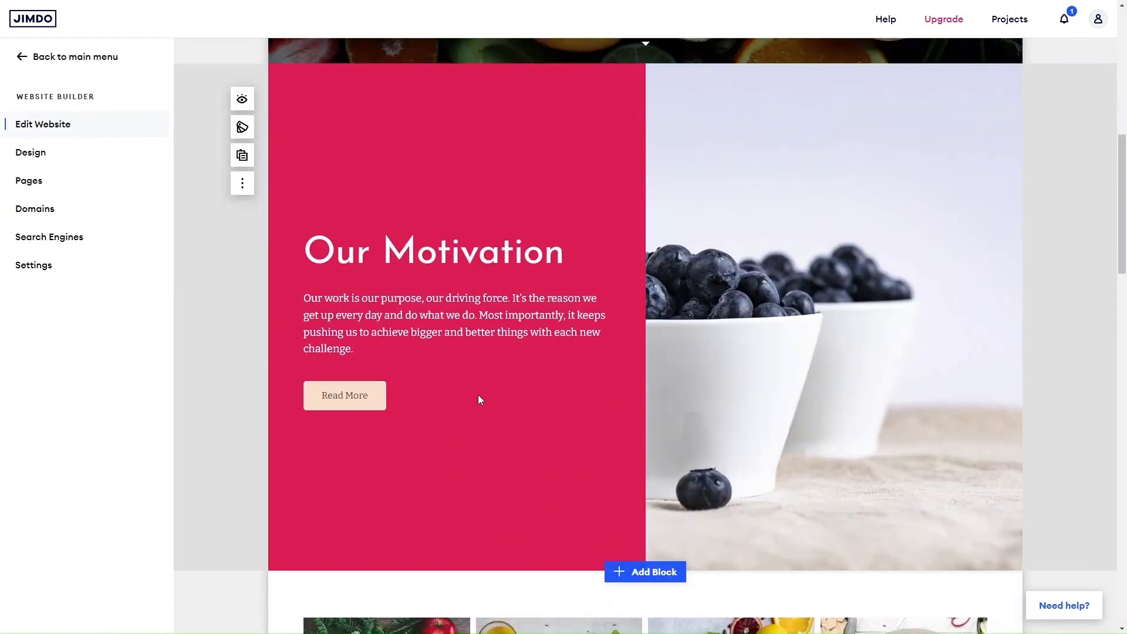
Step: Examine the text formatting and additional block options of the Our Motivation block
scroll(477, 394, down, 5)
scroll(478, 394, up, 5)
click(447, 358)
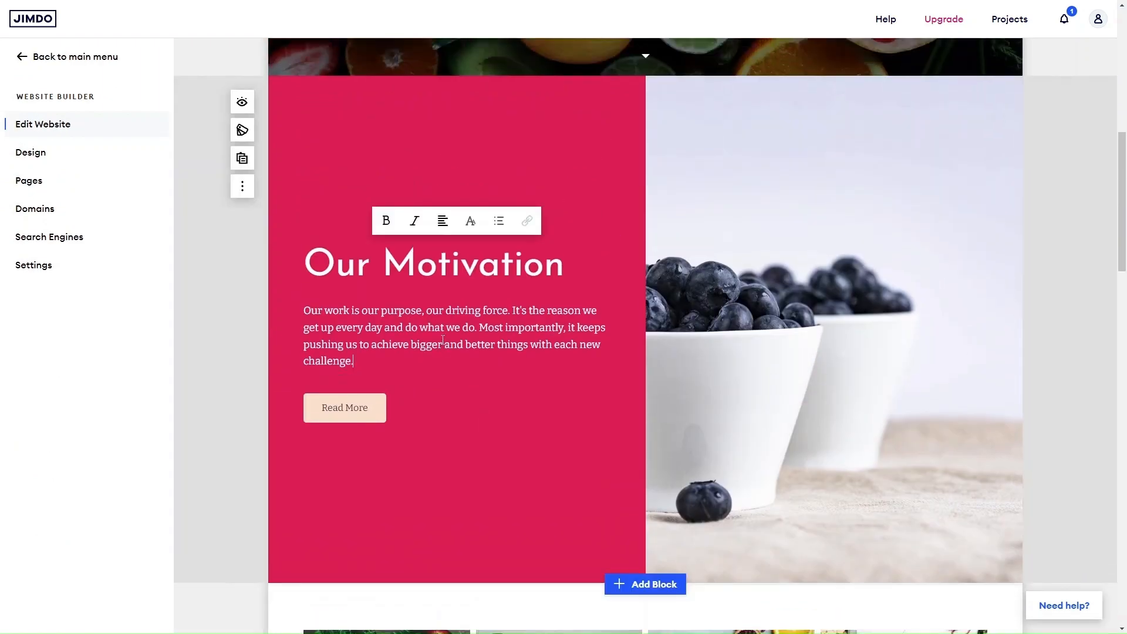
click(242, 186)
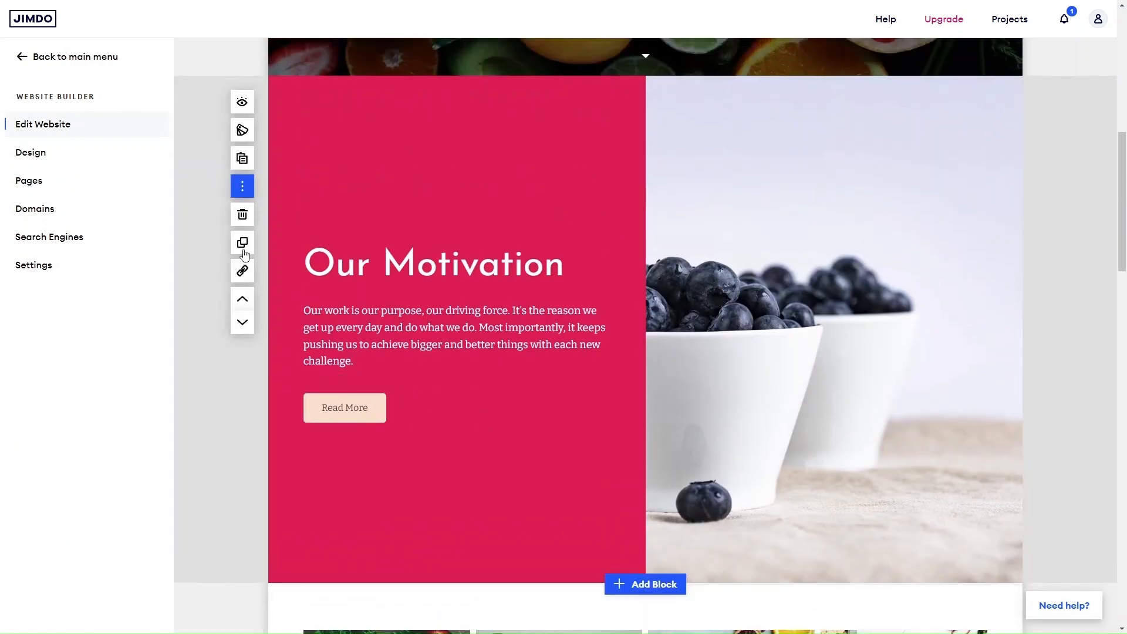
Step: Examine the site's design settings and color palette options, close them unchanged, and look over the homepage
click(58, 153)
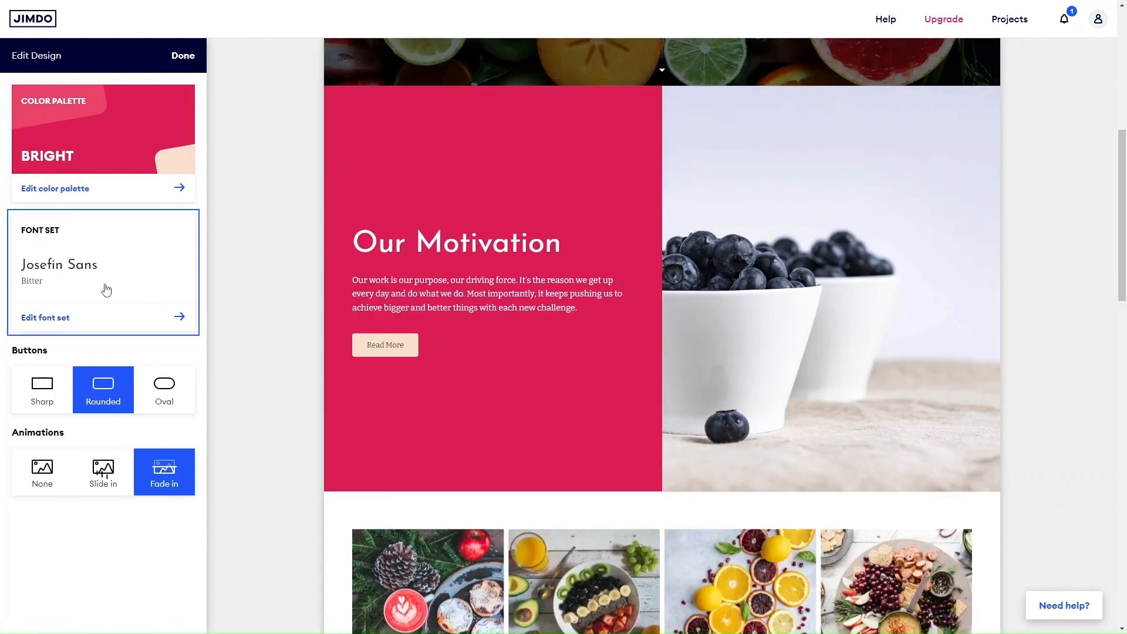
click(113, 158)
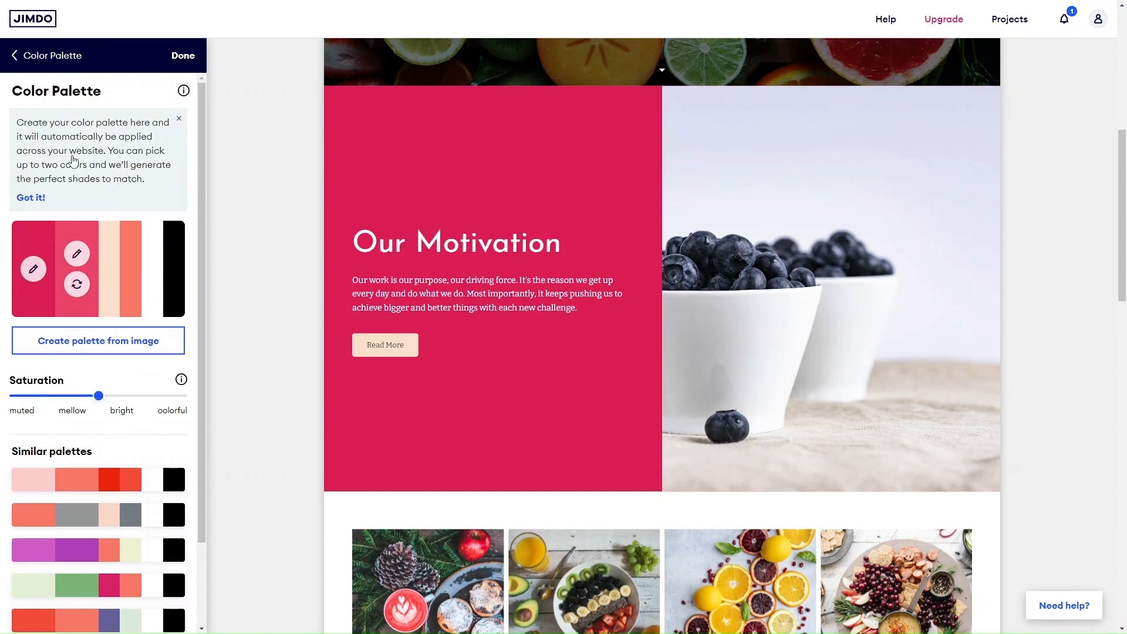
click(28, 57)
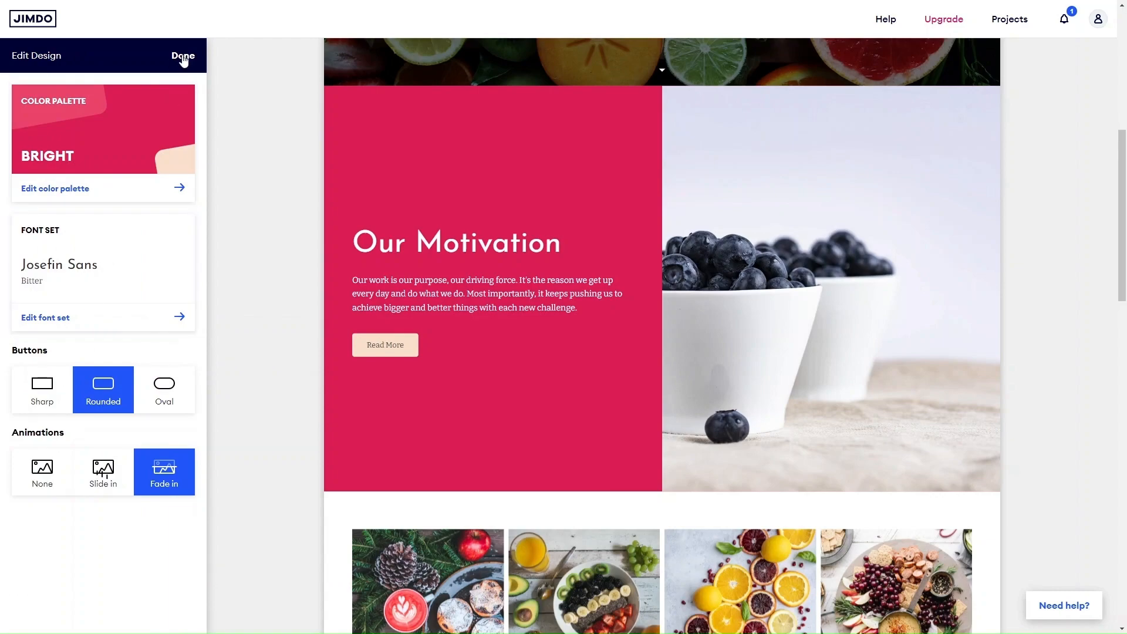
click(182, 56)
scroll(546, 390, down, 14)
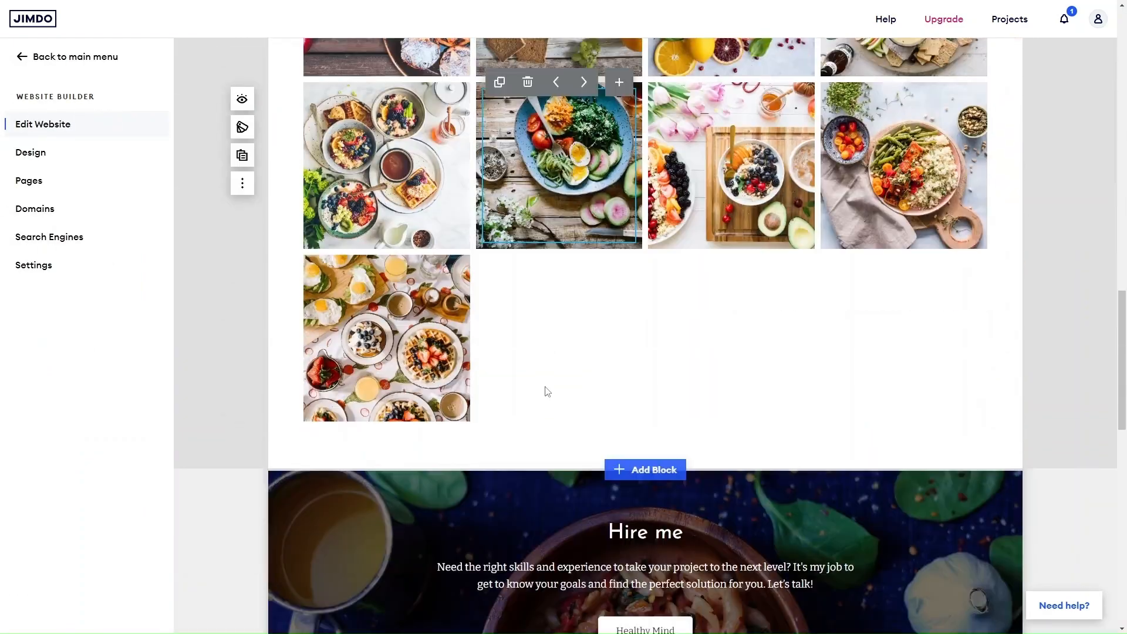
scroll(546, 390, up, 7)
scroll(545, 391, up, 7)
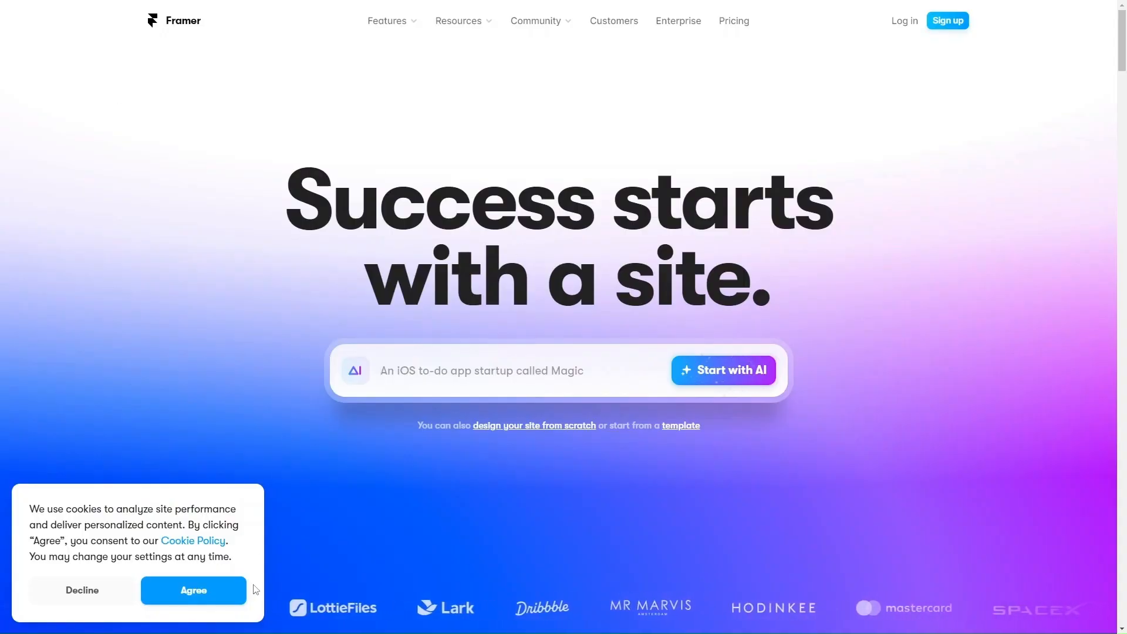
Step: Accept the cookies on Framer's homepage and start AI site generation with the prompt "A blog website about health and wellbeing"
click(207, 592)
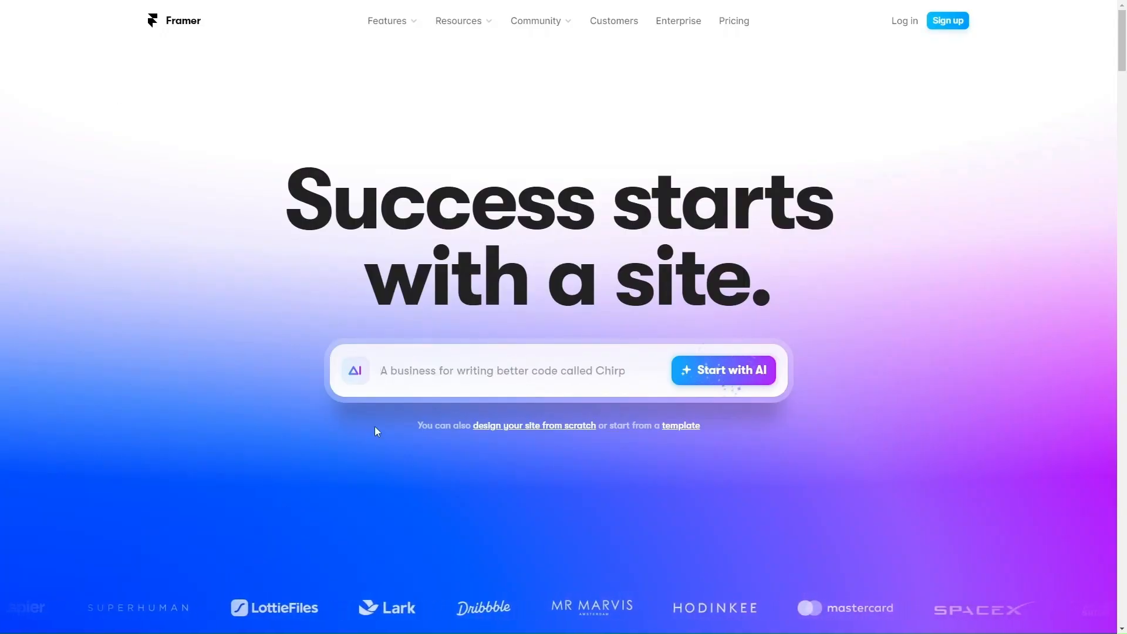
click(533, 368)
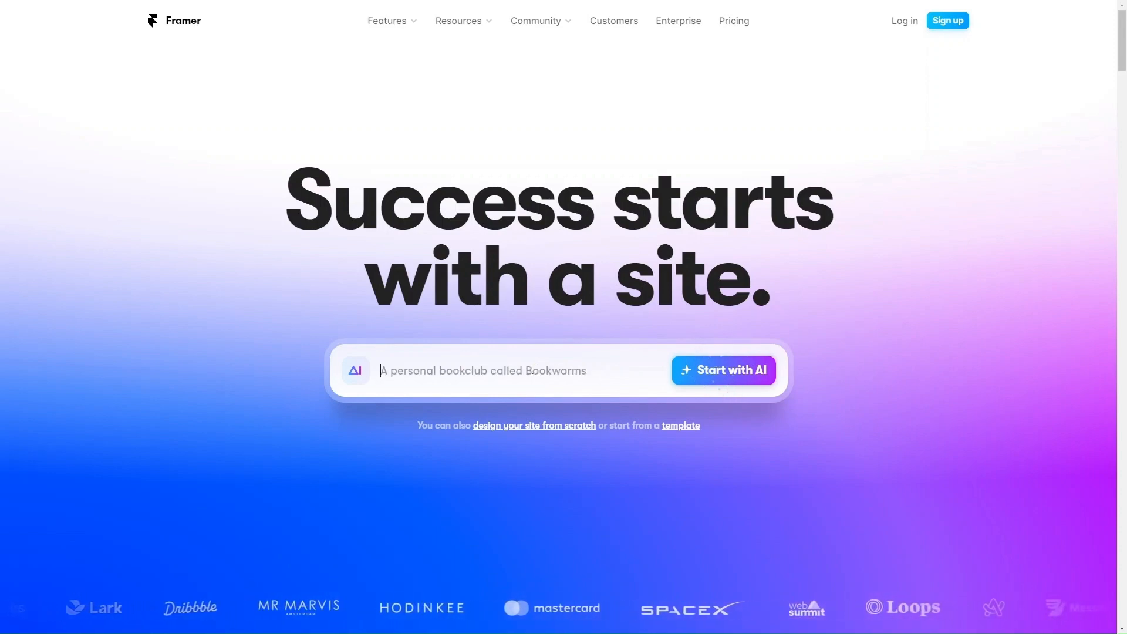
text(A )
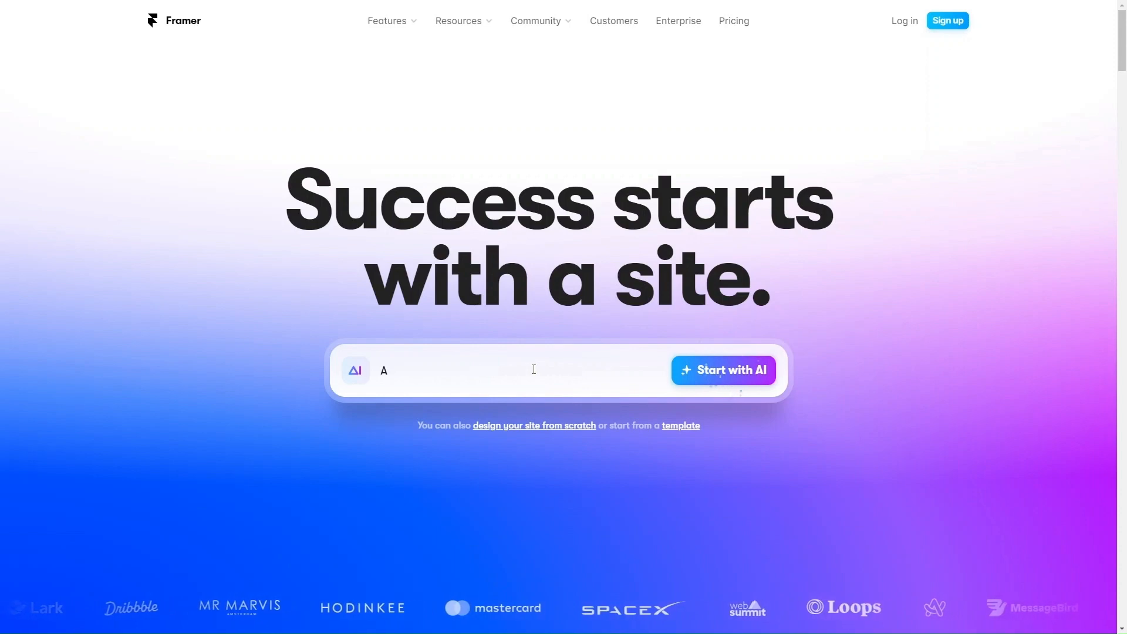
text(blog website aboute)
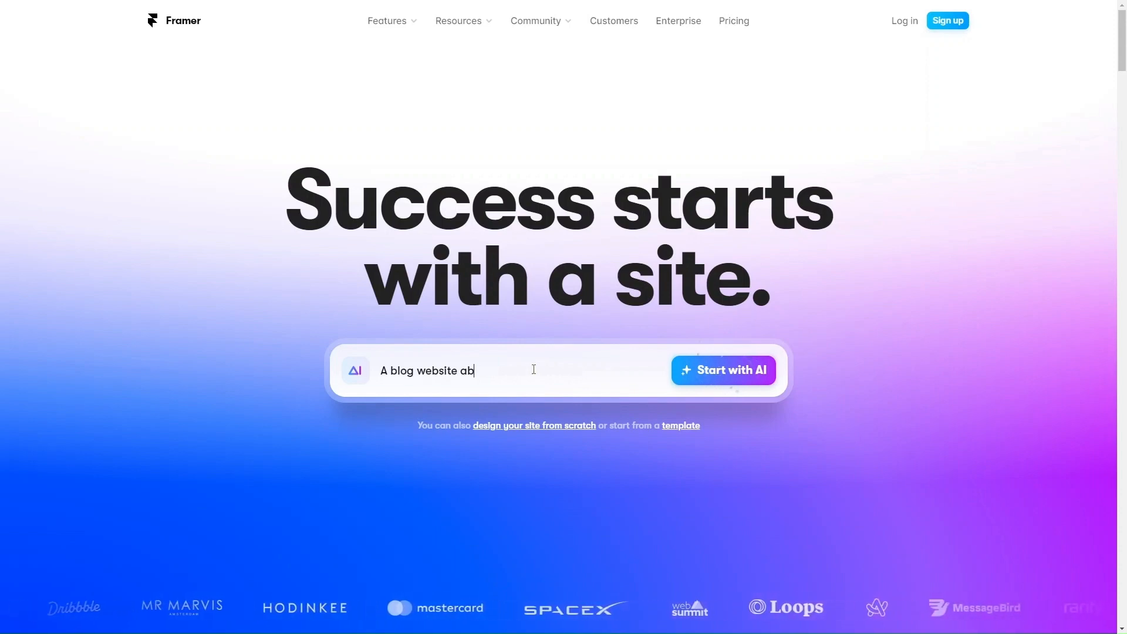
key(BackSpace)
key(BackSpace)
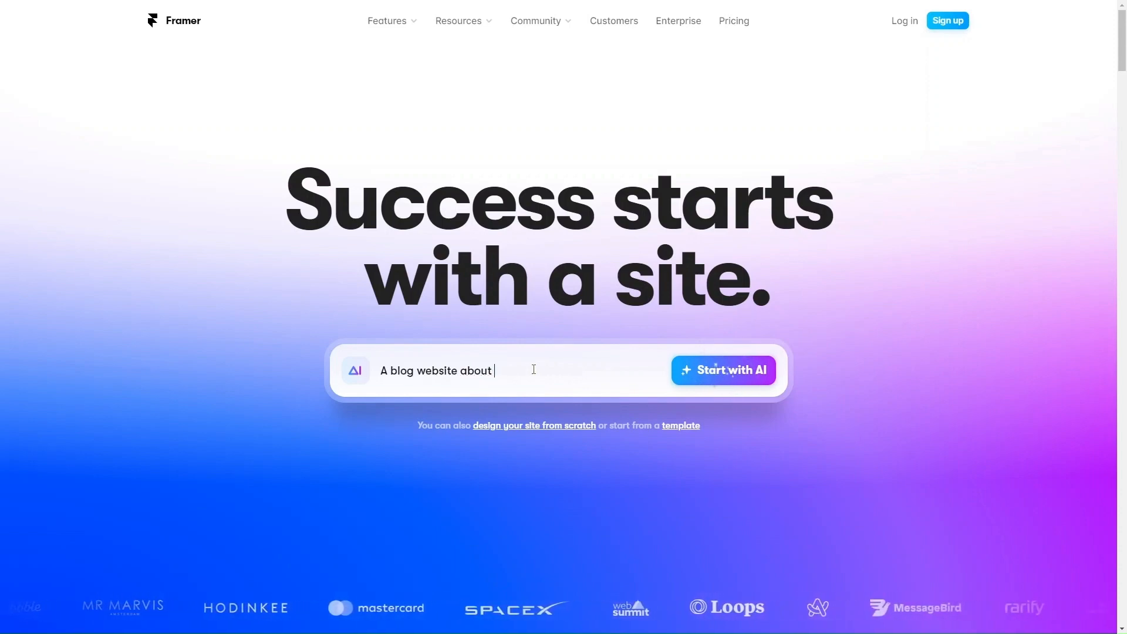
text(health adn wellbe)
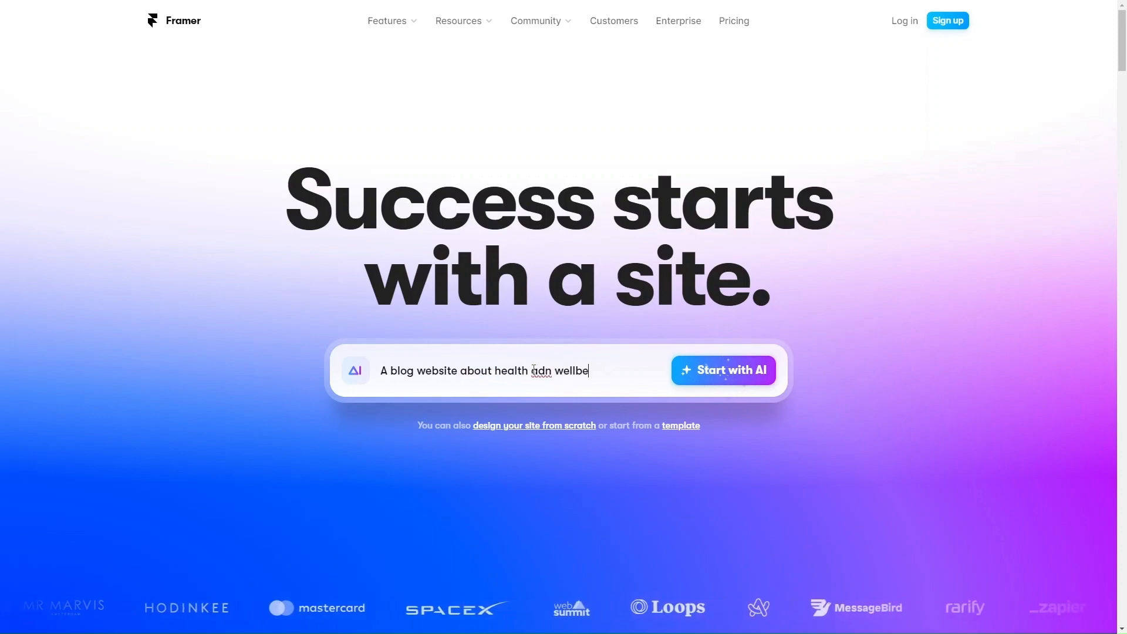
text(ing)
key(BackSpace)
key(BackSpace)
key(BackSpace)
key(BackSpace)
key(BackSpace)
key(BackSpace)
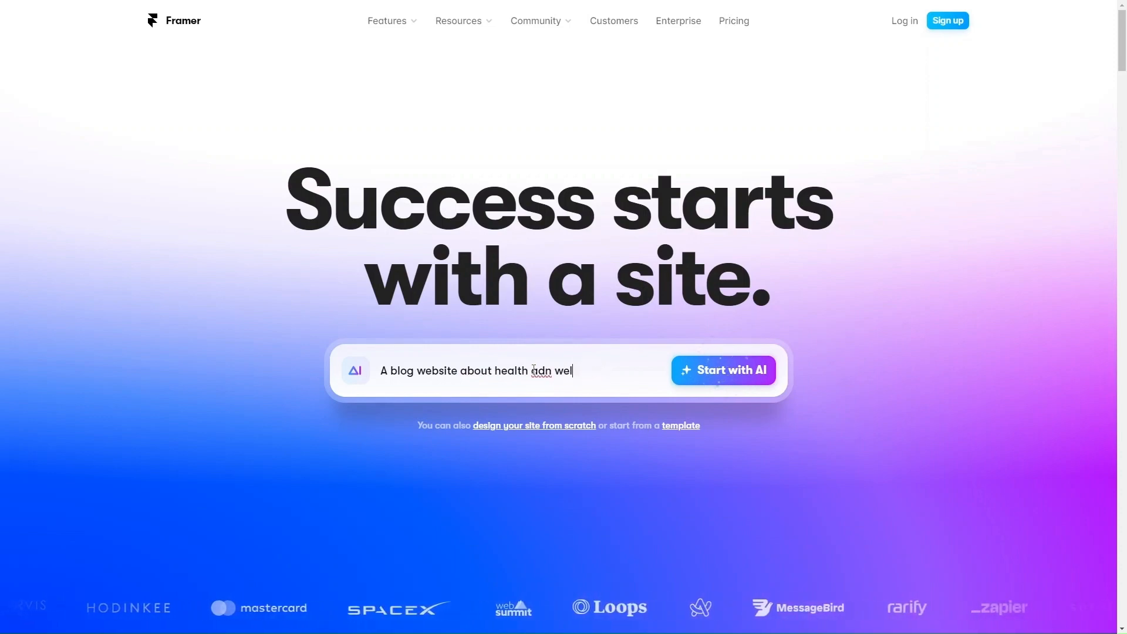
key(BackSpace)
key(BackSpace)
key(BackSpace)
key(BackSpace)
key(BackSpace)
key(BackSpace)
key(BackSpace)
key(BackSpace)
text(a)
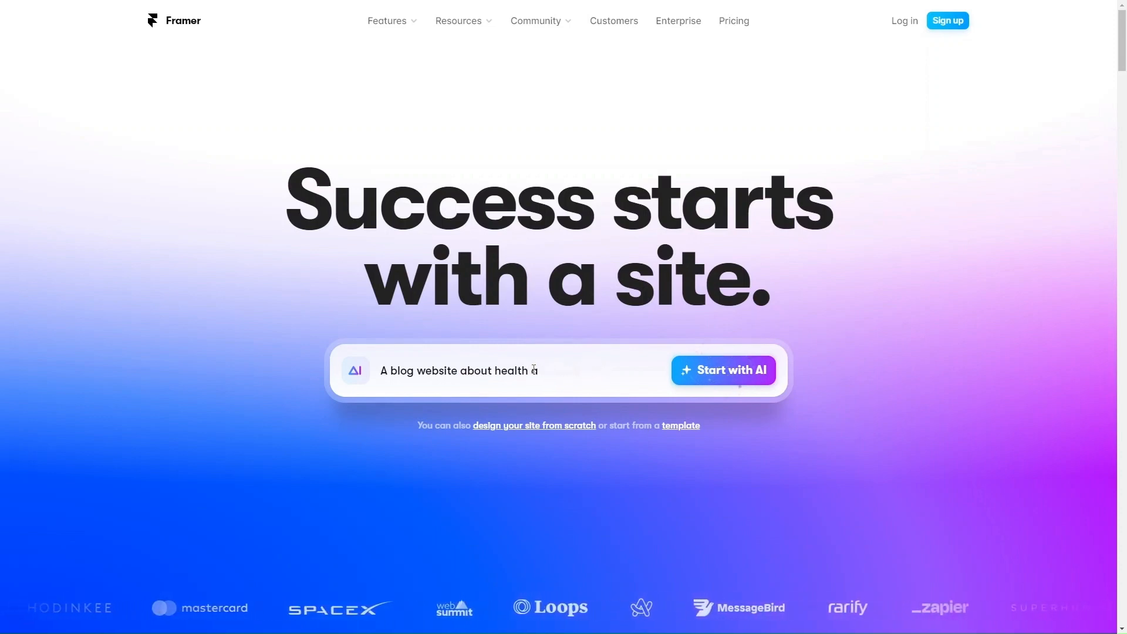
text(dnd wellbein)
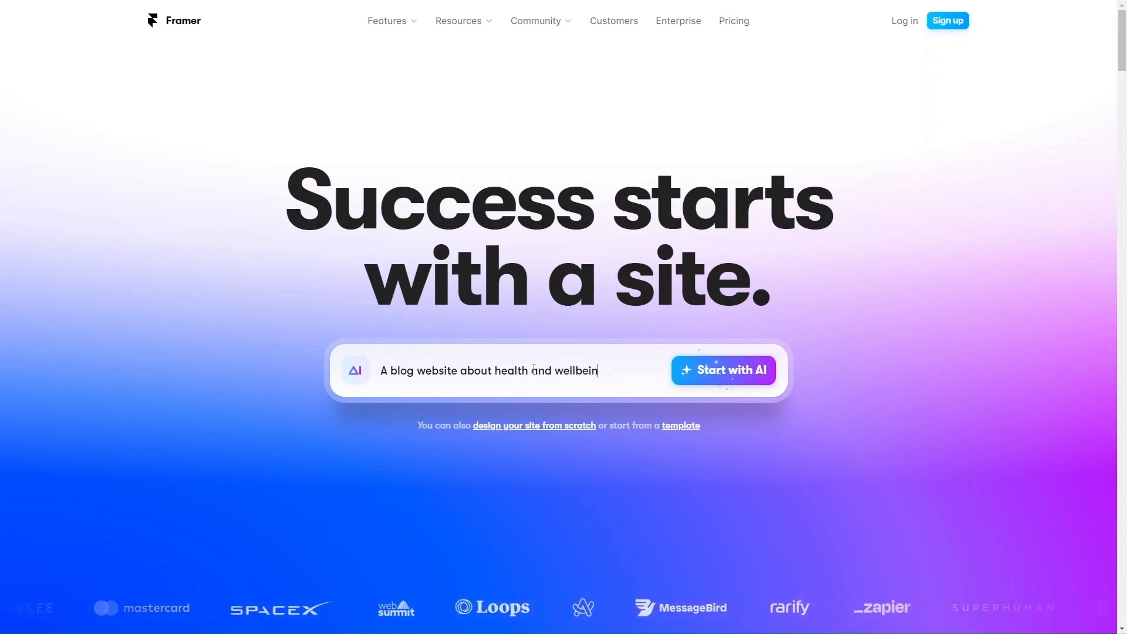
text(g)
click(725, 369)
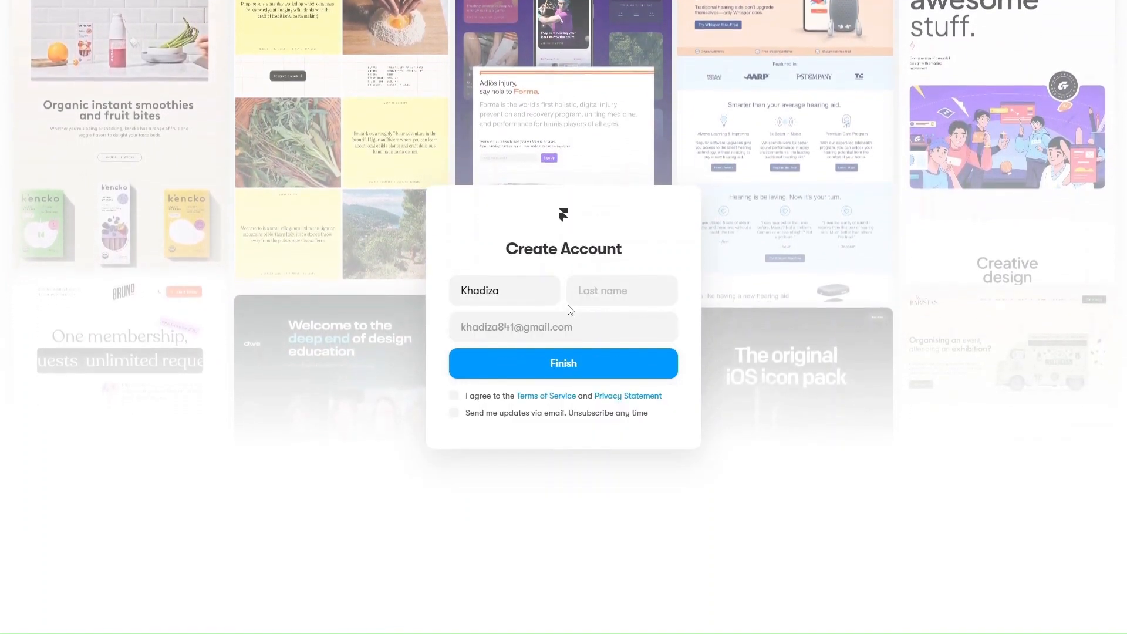
Step: Finish creating the account by entering the last name and agreeing to the Terms of Service and Privacy Statement
click(591, 293)
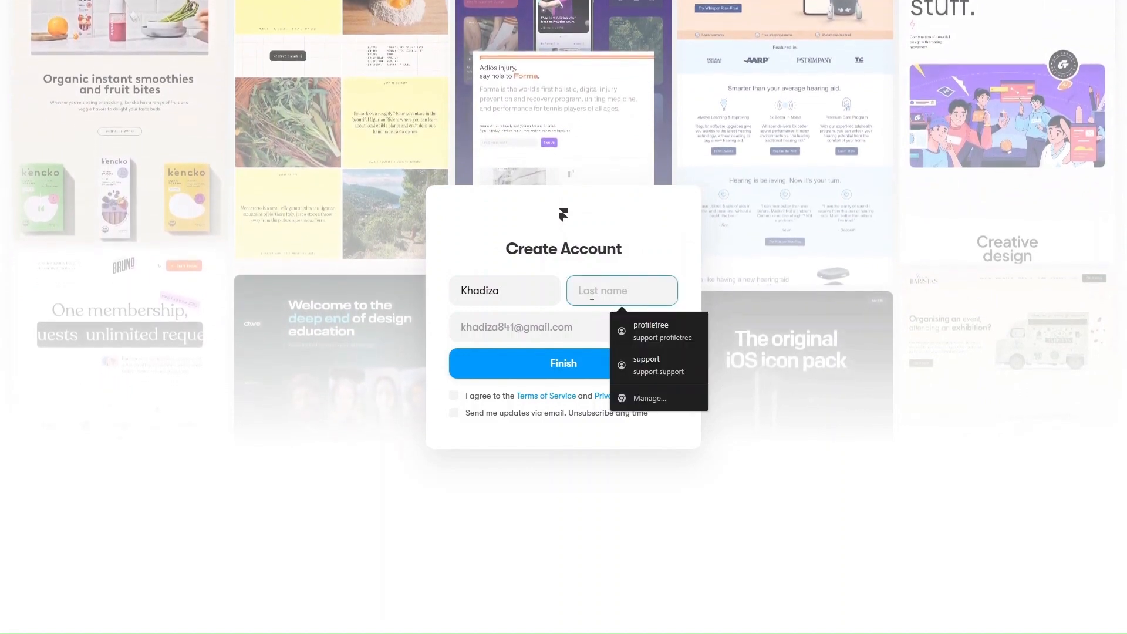
click(453, 397)
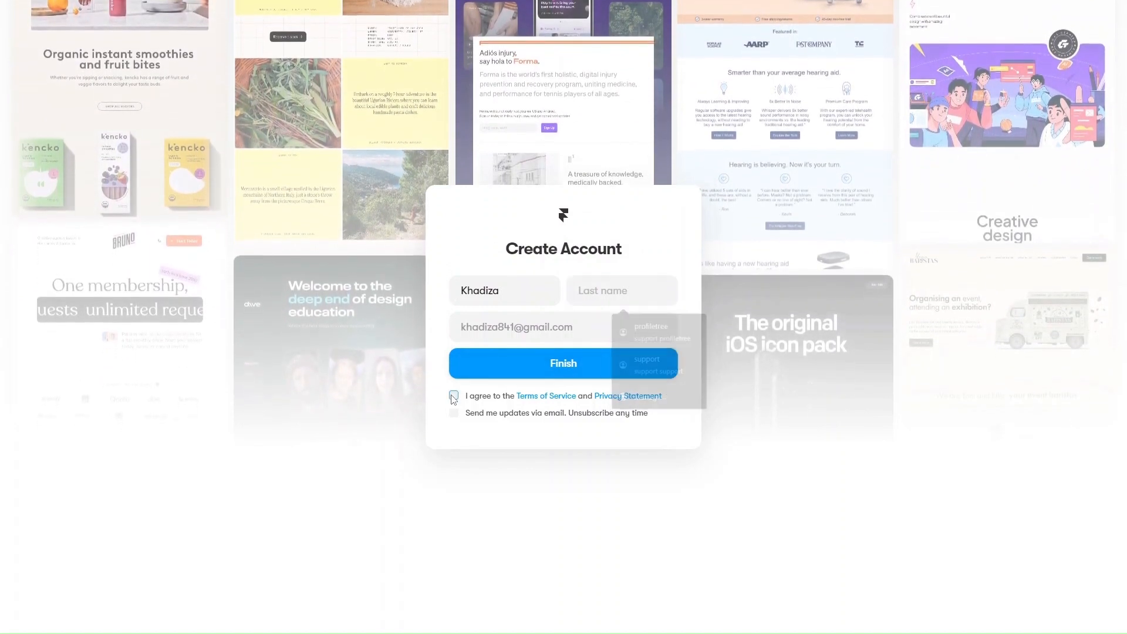
click(487, 368)
click(589, 286)
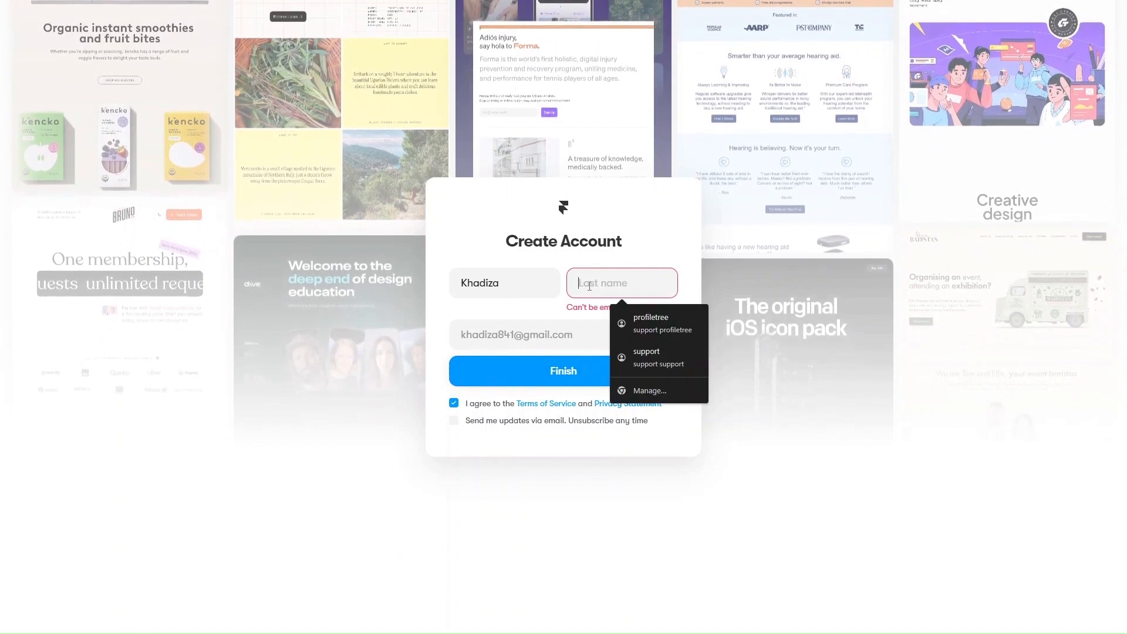
text(R)
click(508, 382)
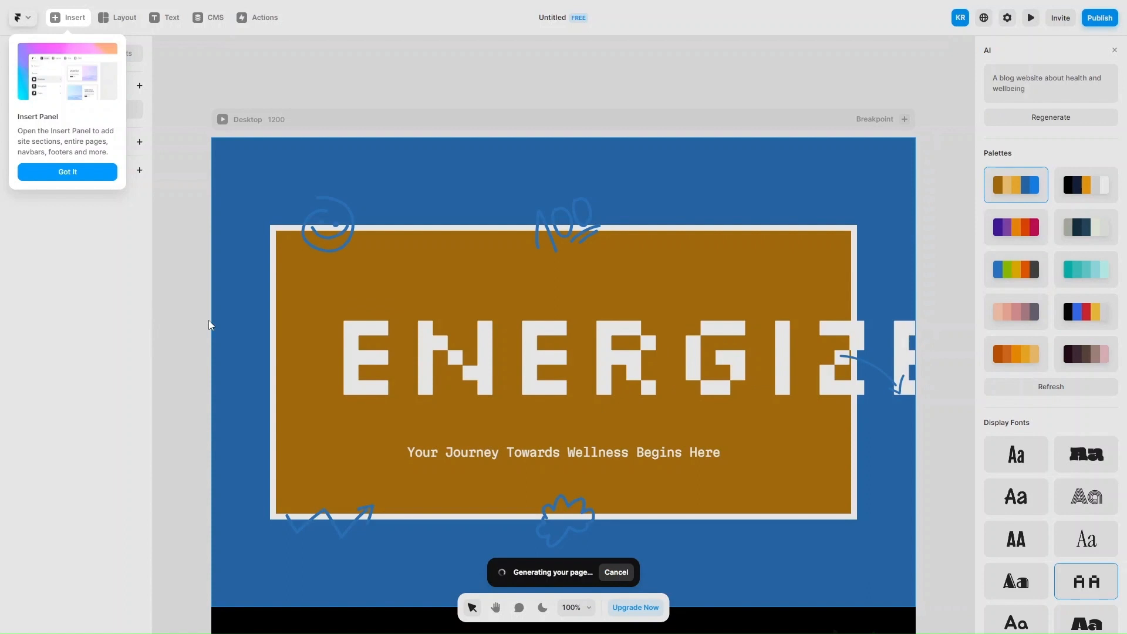
Step: Dismiss the Insert Panel tip and insert the "Add Sections or Complete Pages" section below the image gallery on the desktop page
click(67, 173)
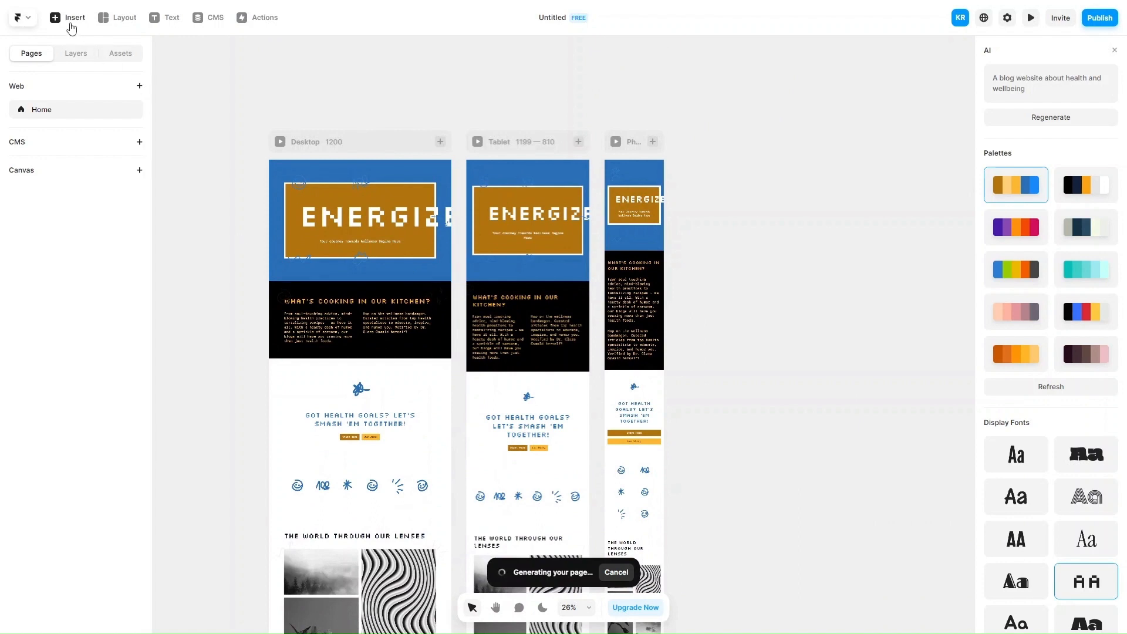
click(71, 23)
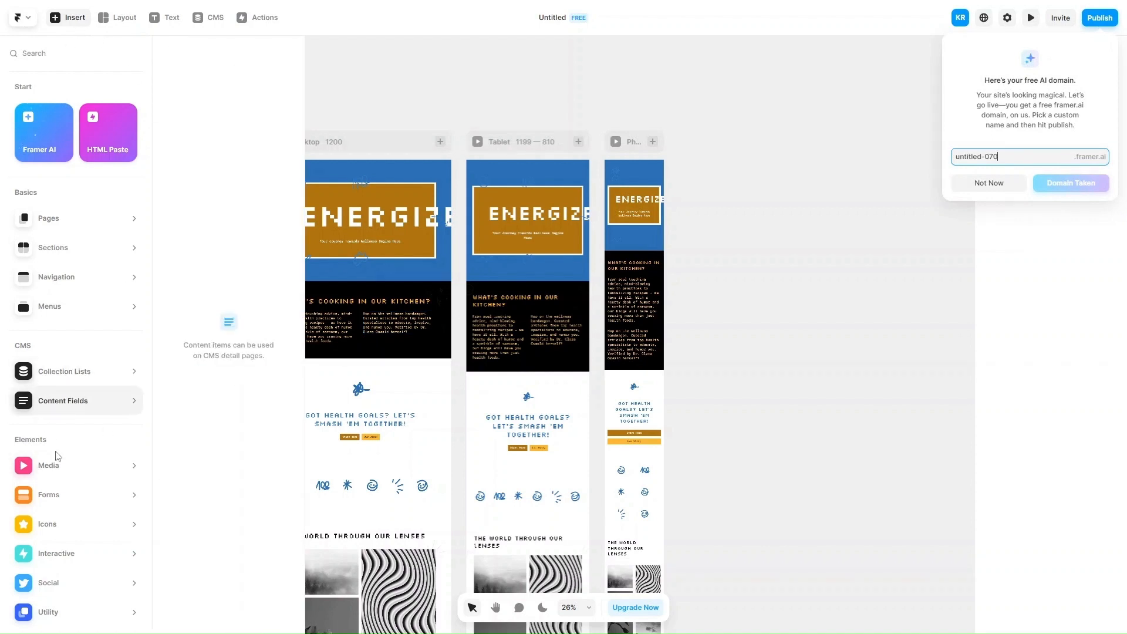
click(117, 17)
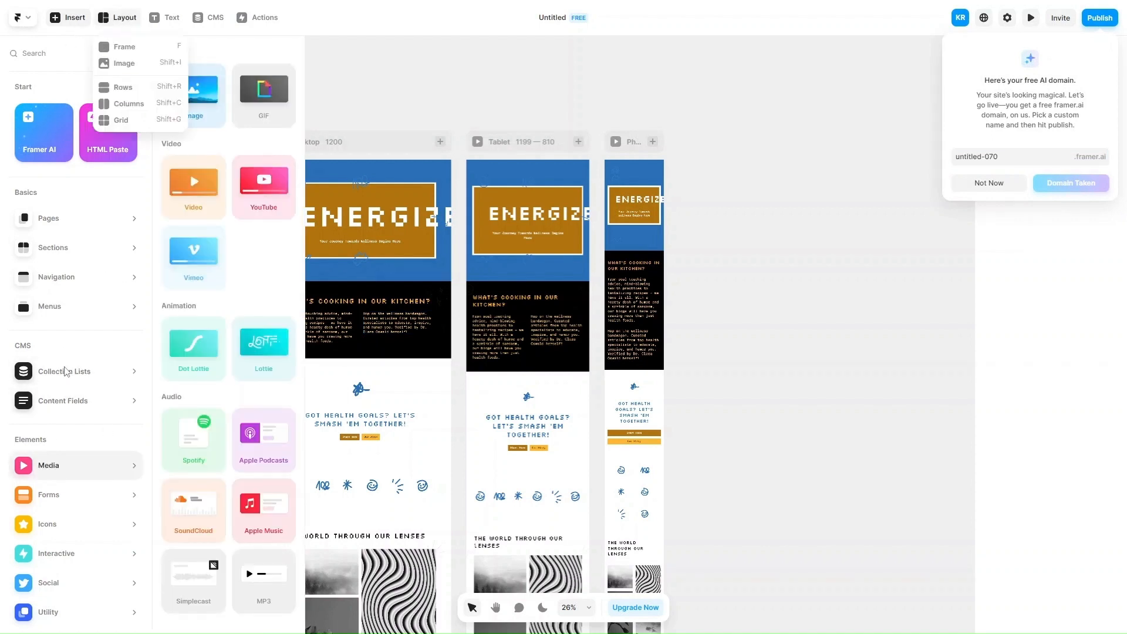
click(72, 254)
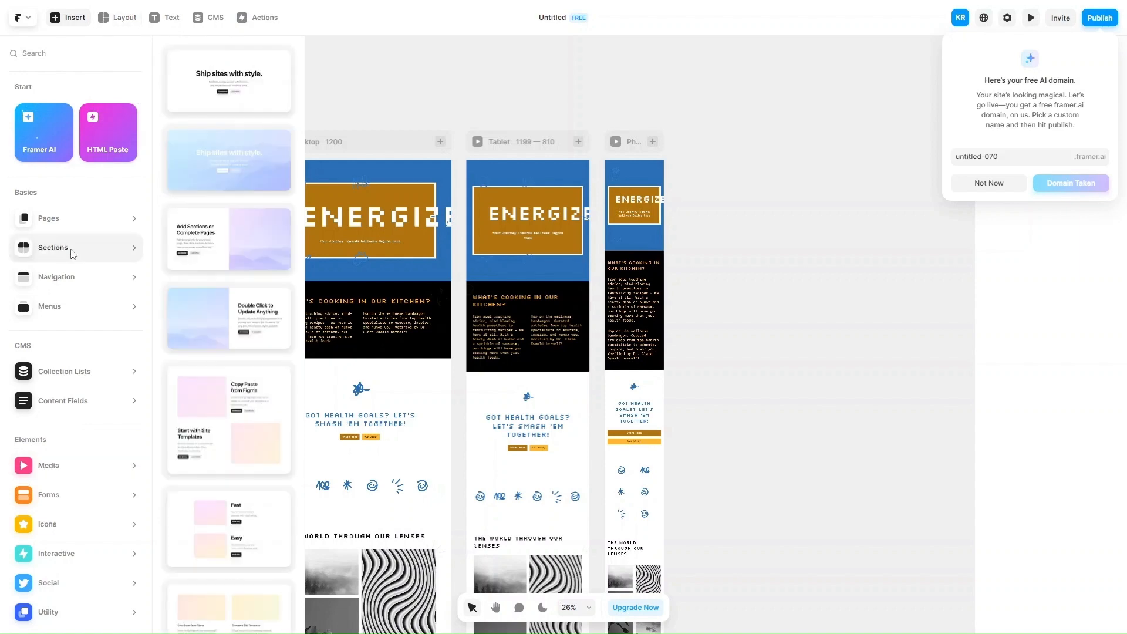
drag(214, 231, 520, 360)
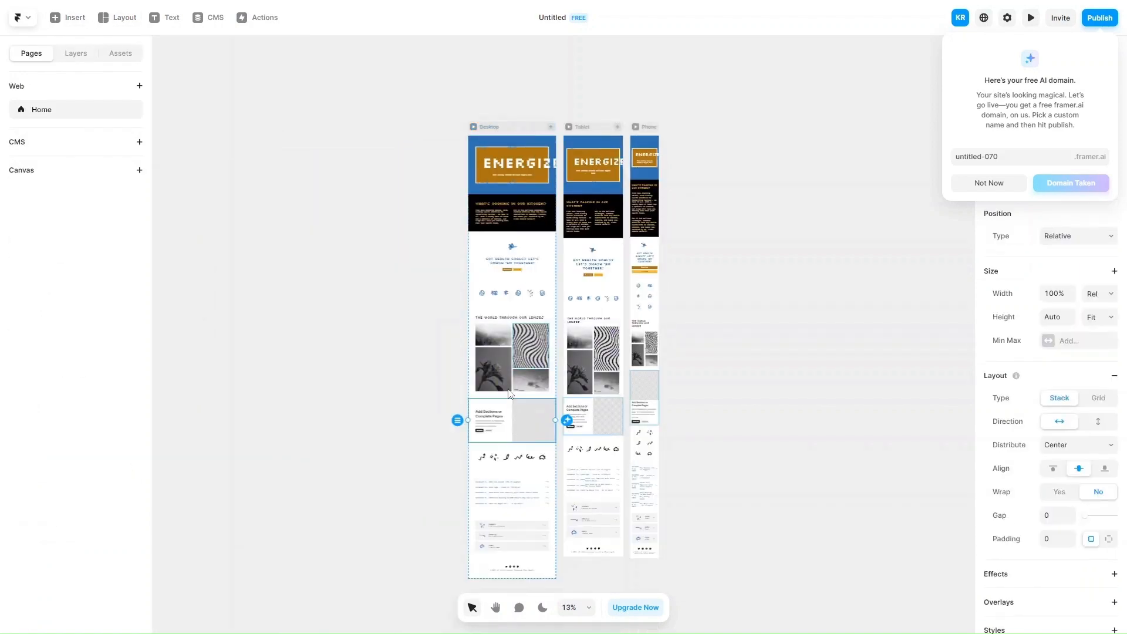
Step: Select the inserted section's description text, decline the free AI domain offer, and look over the desktop, tablet and phone layouts
click(497, 425)
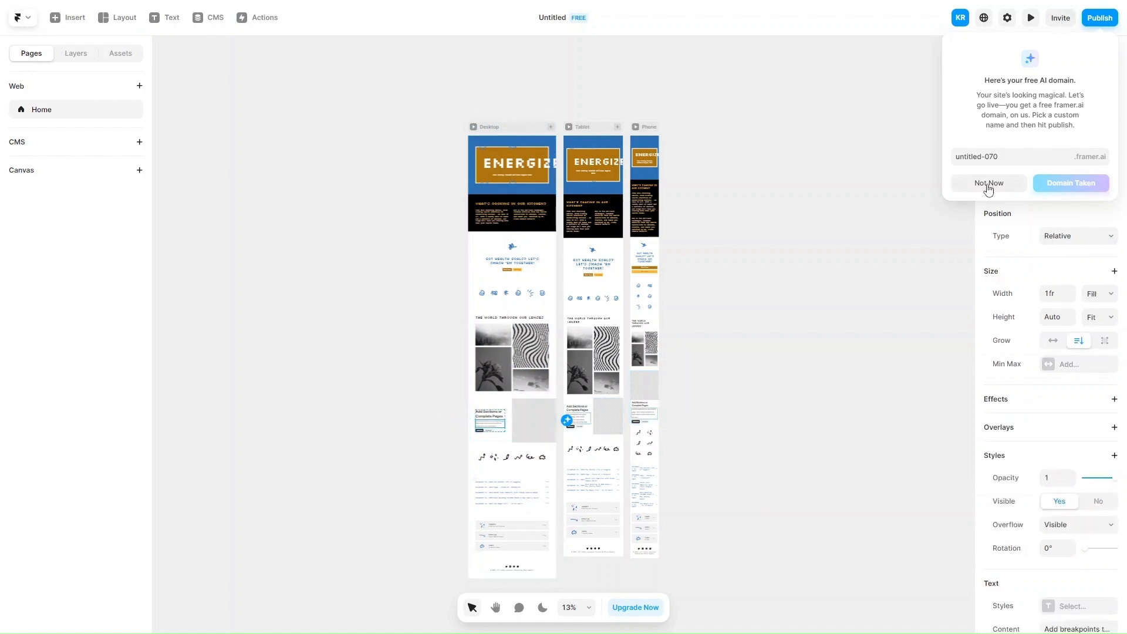
click(988, 184)
scroll(776, 350, down, 2)
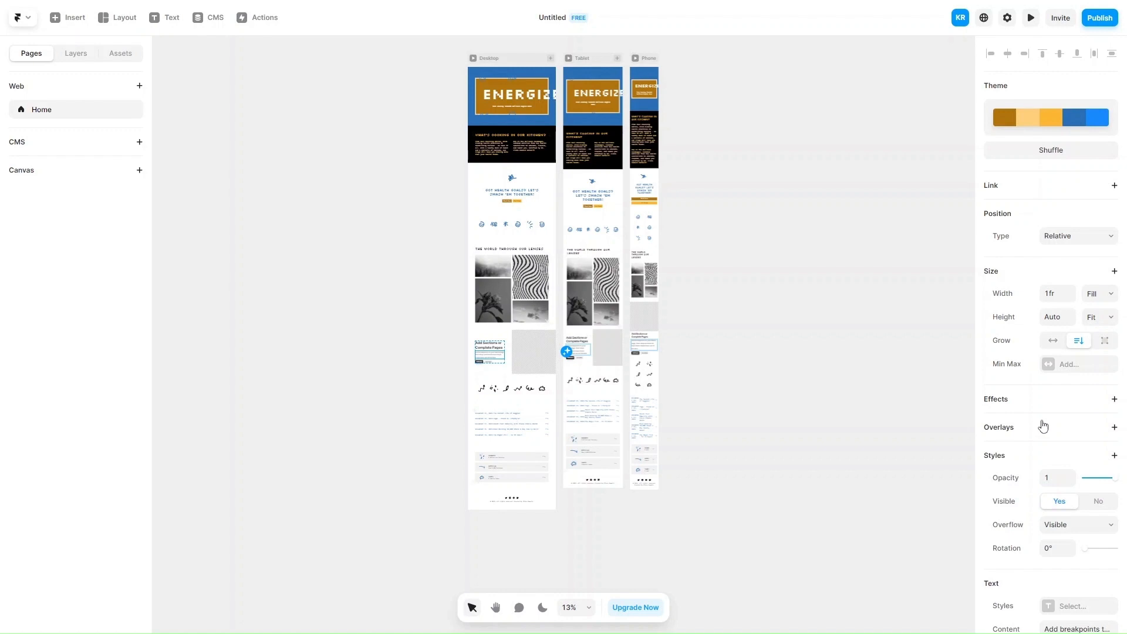
scroll(593, 169, up, 4)
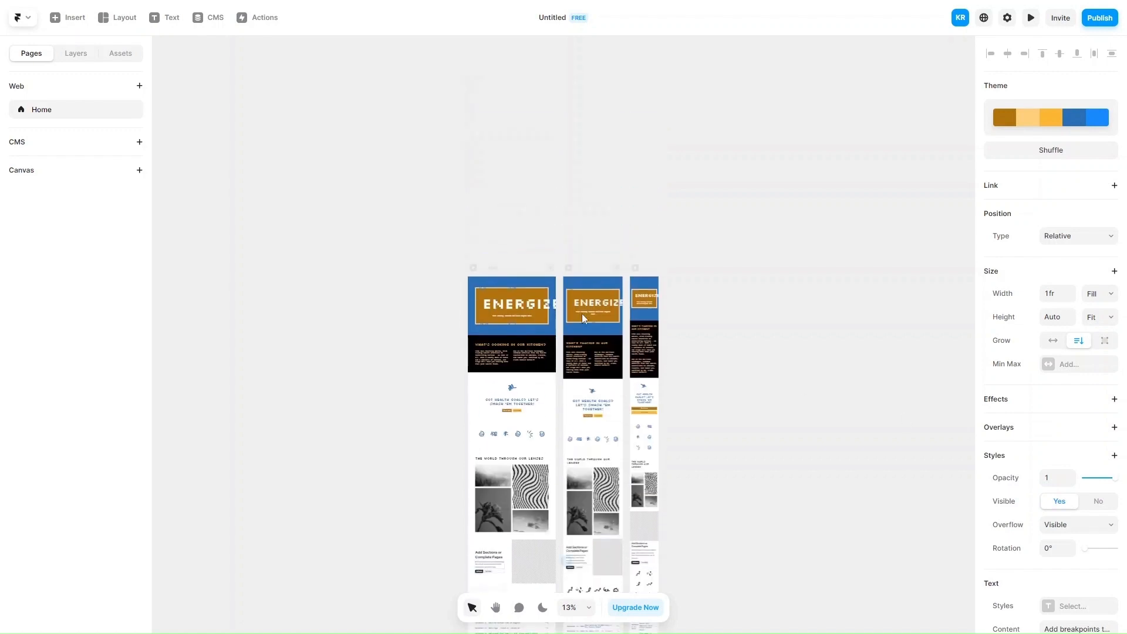
scroll(582, 314, down, 4)
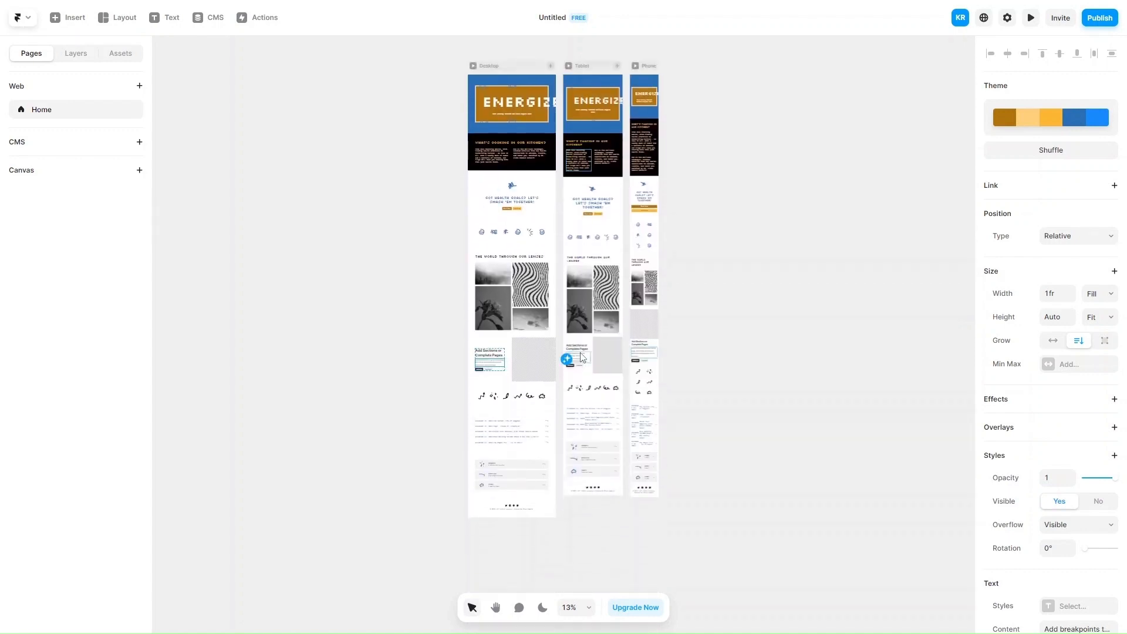